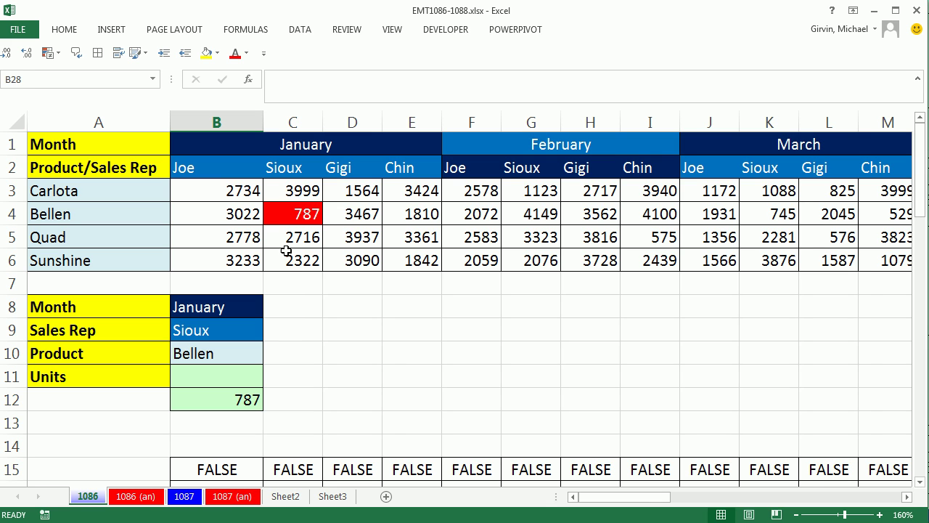
# - Choose February in B8 and Carlota in B10 from their dropdowns, so the lookup returns 1123
pyautogui.click(244, 306)
pyautogui.click(270, 311)
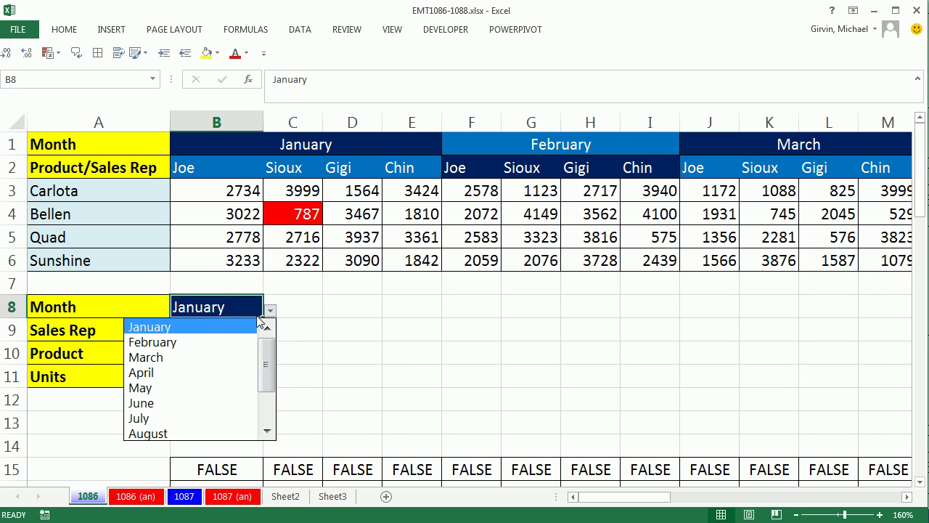
pyautogui.click(193, 342)
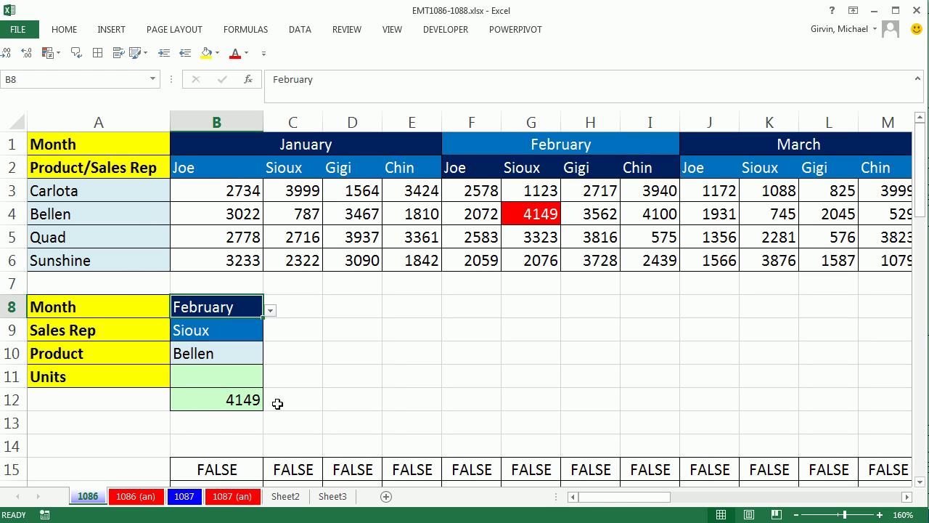
pyautogui.click(240, 351)
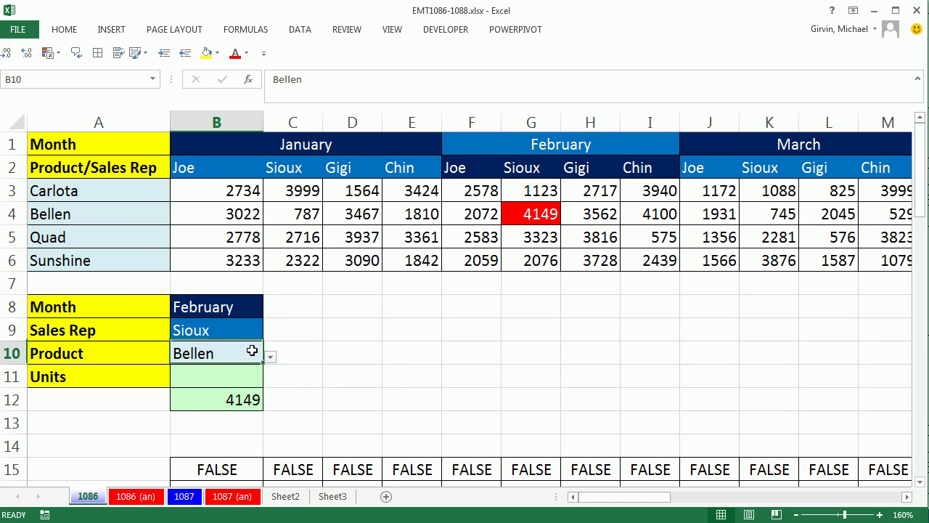
pyautogui.click(271, 358)
pyautogui.click(192, 371)
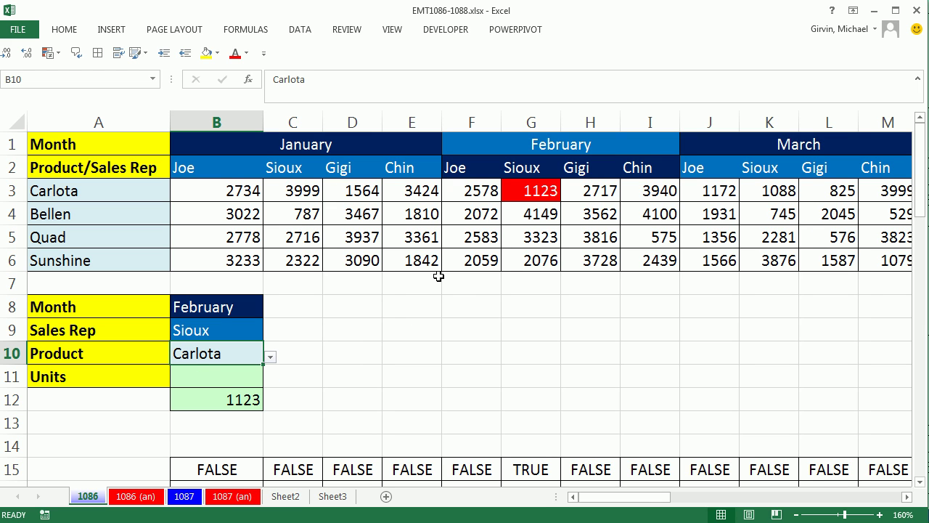
pyautogui.scroll(-1, 438, 278)
pyautogui.scroll(-4, 439, 277)
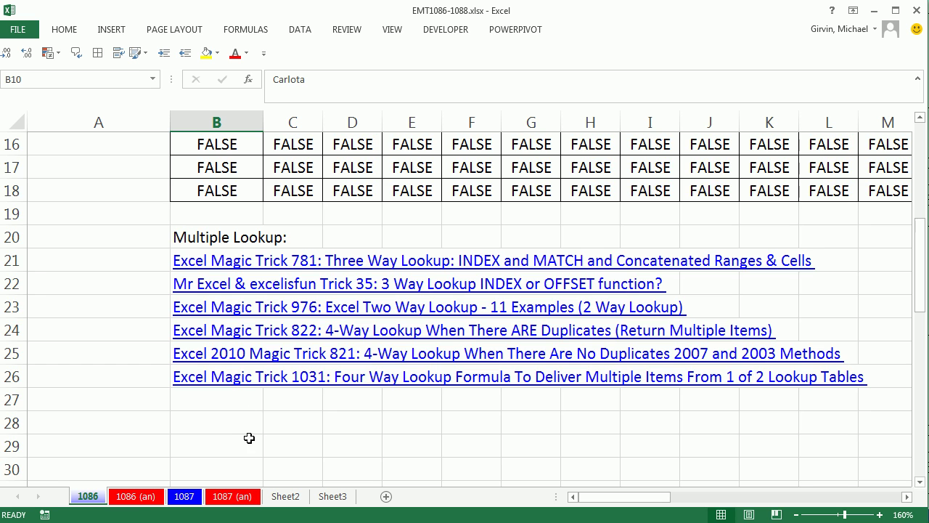
pyautogui.scroll(5, 246, 440)
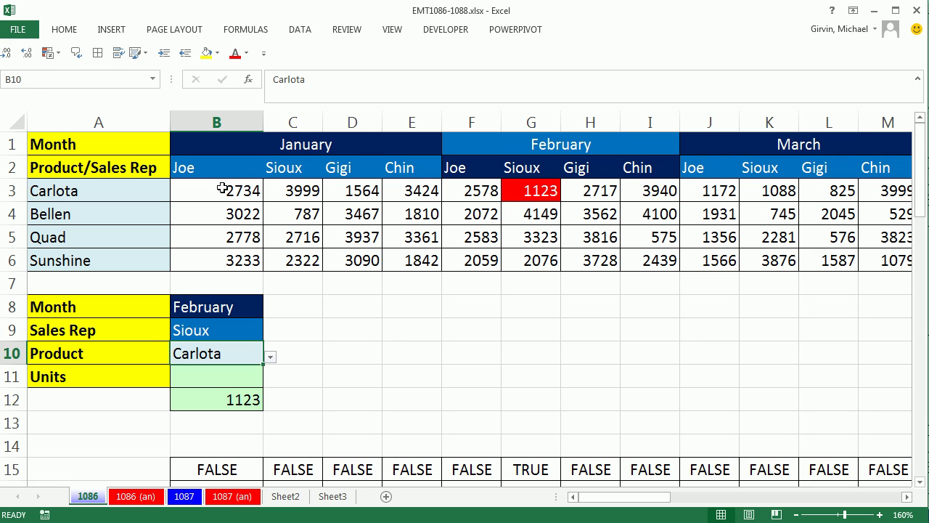
pyautogui.moveTo(223, 188); pyautogui.dragTo(598, 263)
pyautogui.click(789, 232)
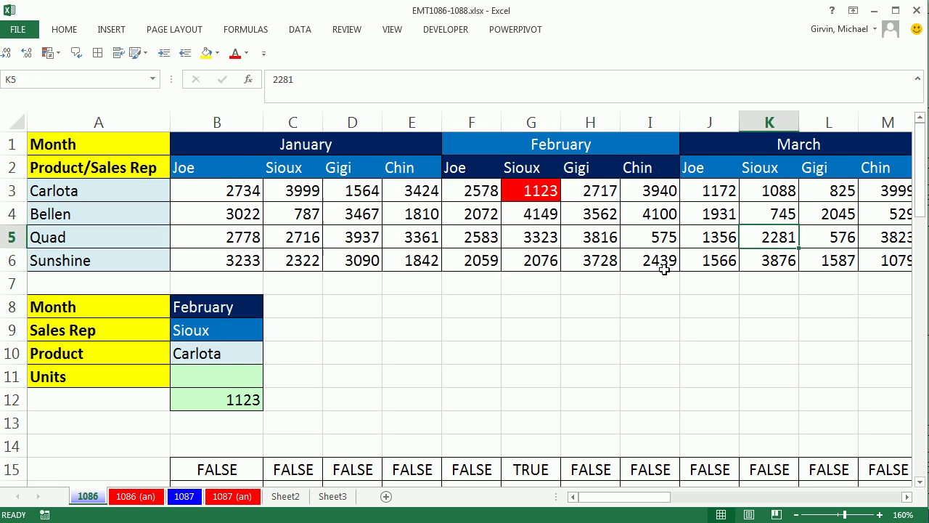
pyautogui.hotkey('ctrl', 'Right')
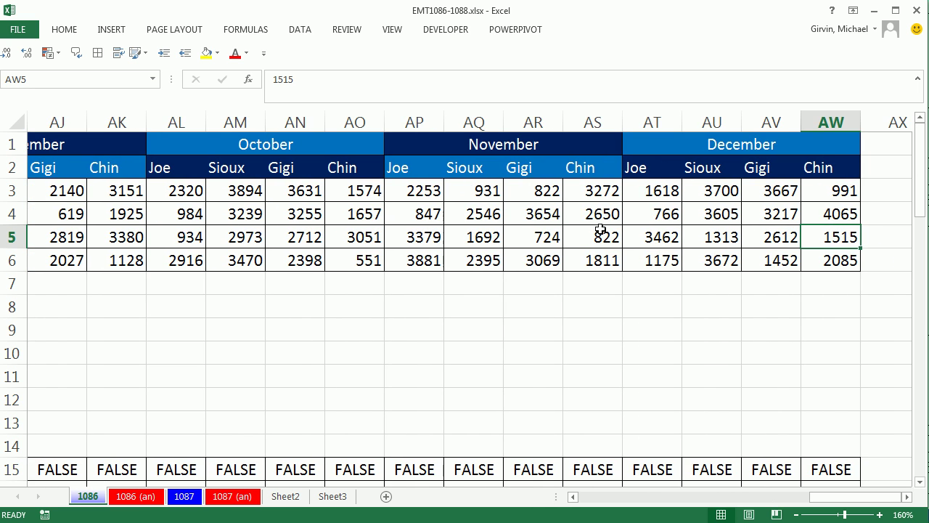
pyautogui.hotkey('ctrl', 'Left')
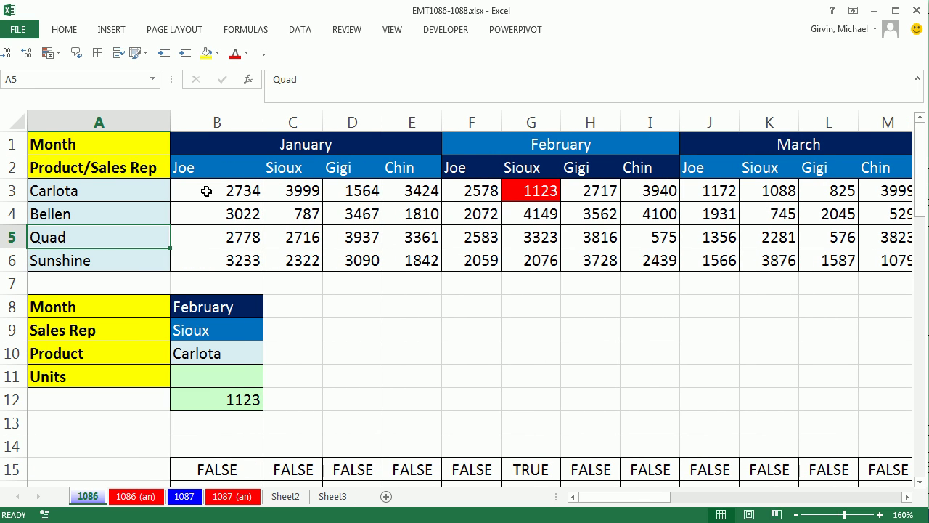
pyautogui.moveTo(200, 191); pyautogui.dragTo(470, 255)
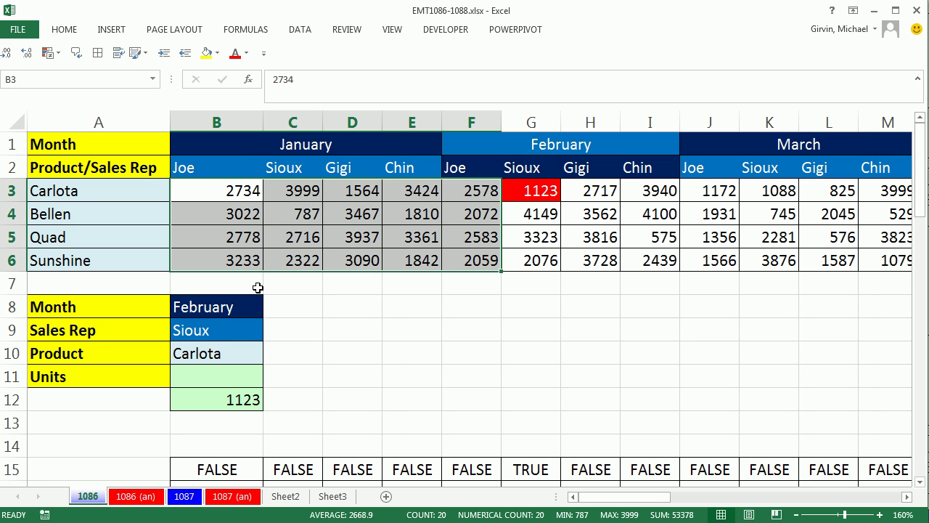
pyautogui.click(216, 146)
pyautogui.click(293, 77)
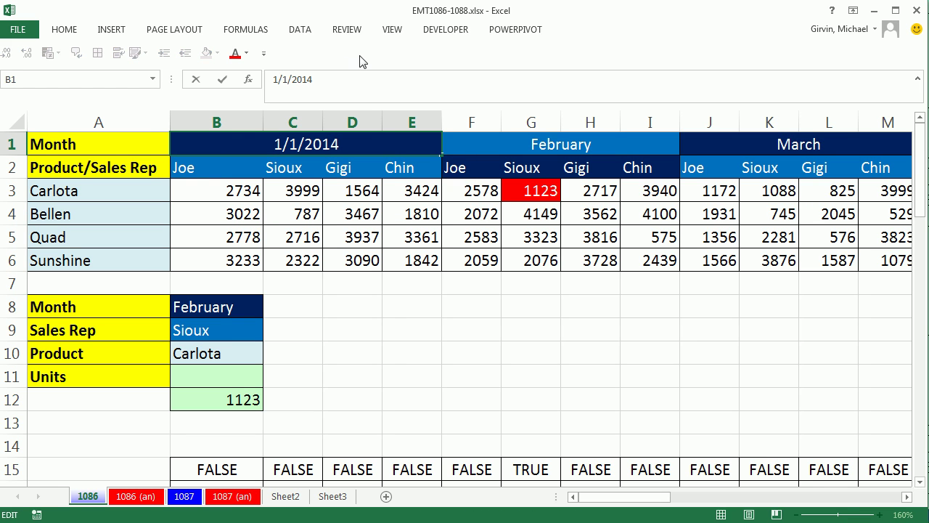
pyautogui.press('Escape')
pyautogui.click(467, 147)
pyautogui.click(545, 86)
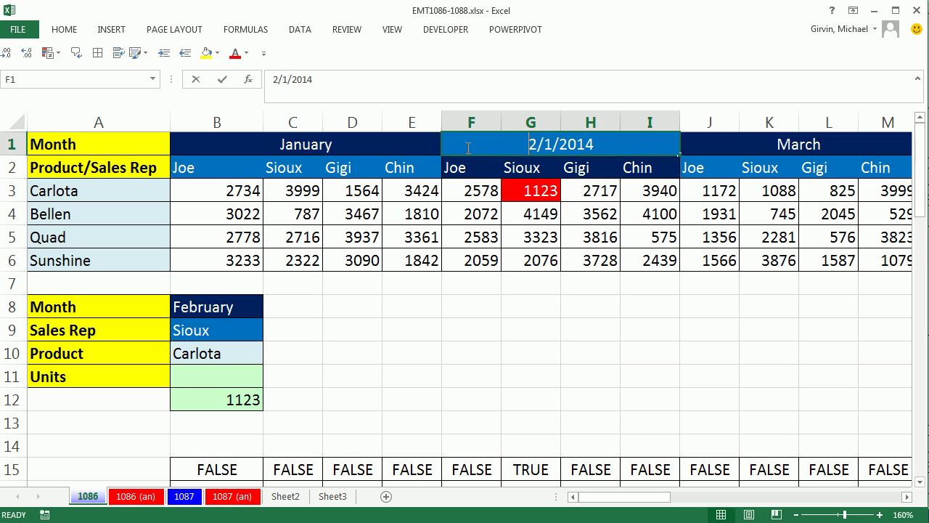
pyautogui.press('Escape')
pyautogui.click(250, 306)
pyautogui.click(270, 311)
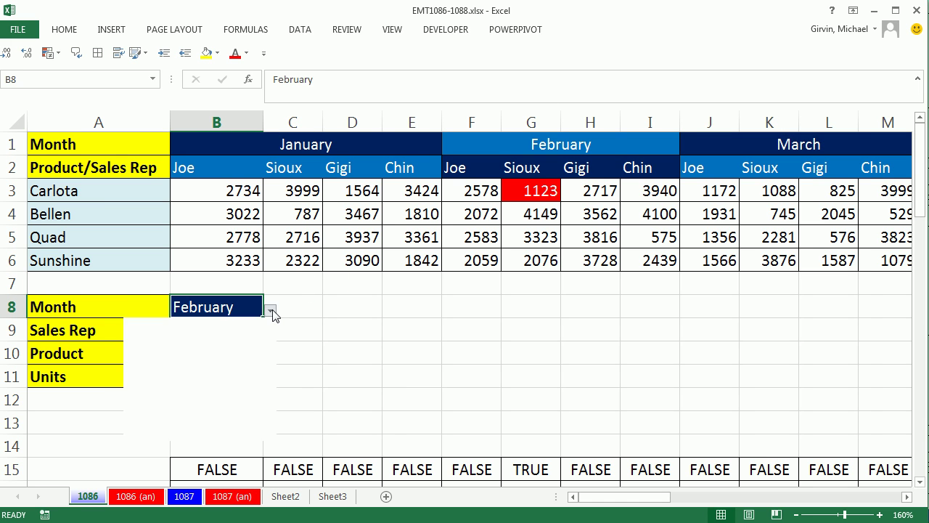
pyautogui.click(268, 328)
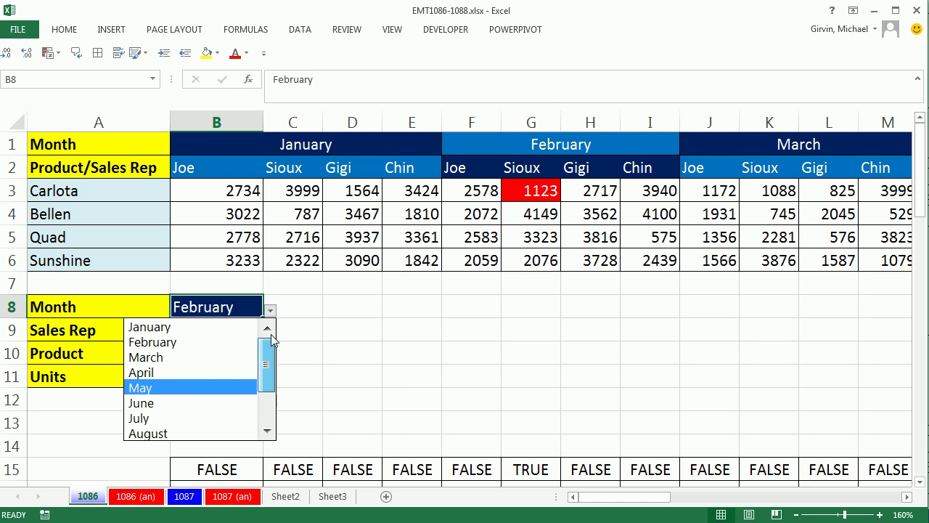
pyautogui.click(203, 342)
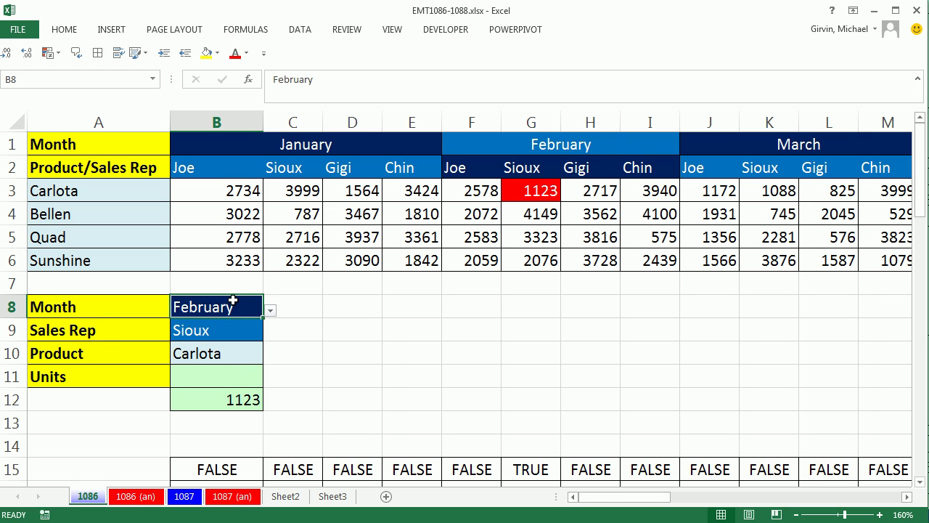
pyautogui.click(215, 142)
pyautogui.press('F2')
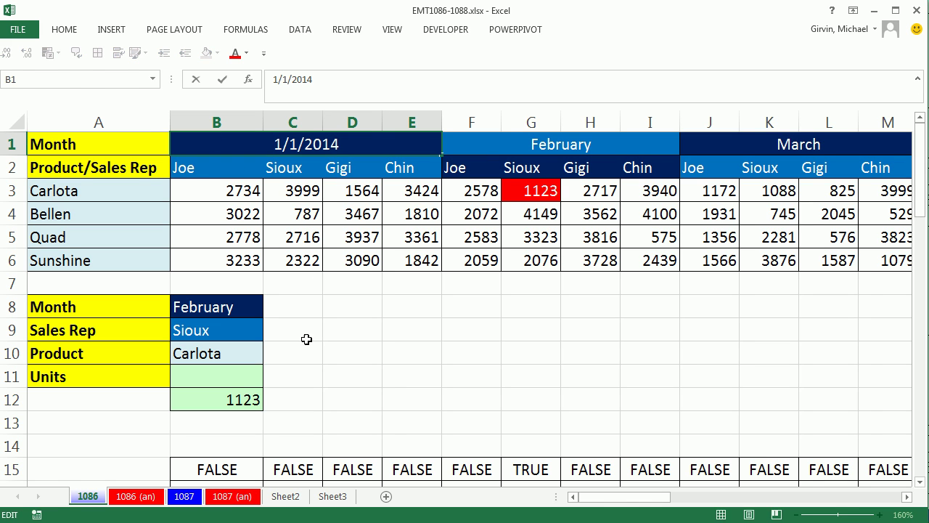
pyautogui.press('Escape')
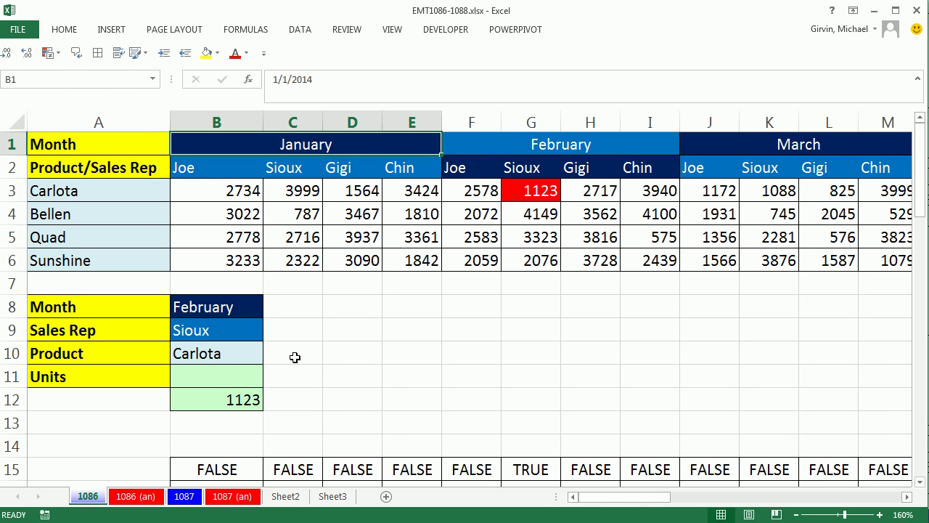
# - Start an INDEX formula in B11 over the sales range B3:AW6
pyautogui.click(231, 376)
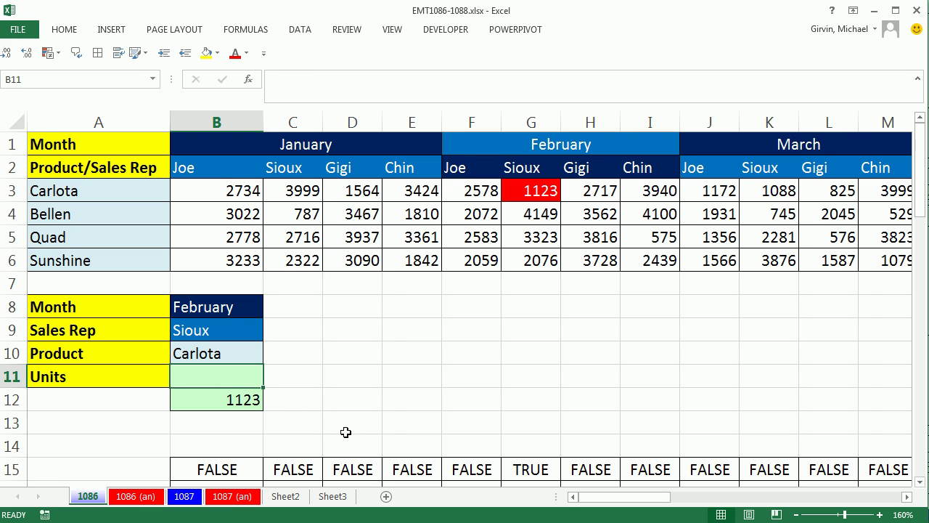
pyautogui.write('=index(')
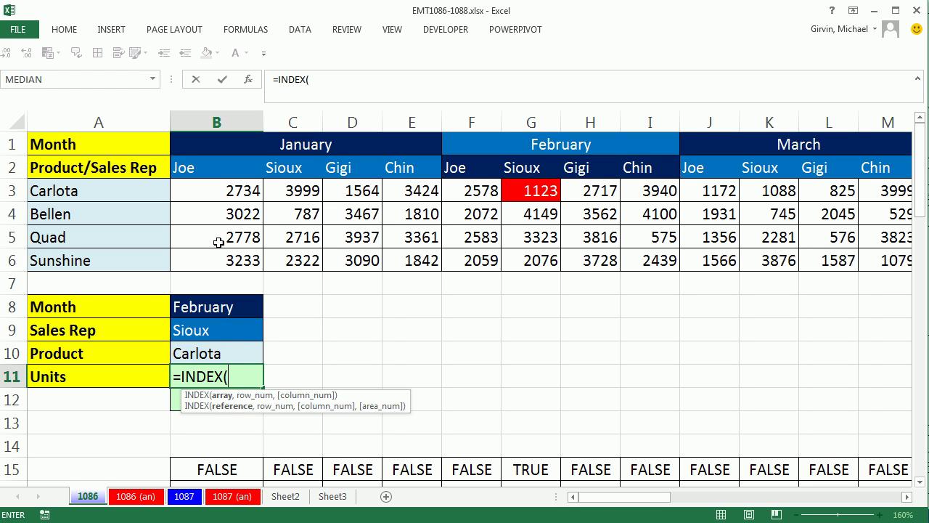
pyautogui.moveTo(214, 192); pyautogui.dragTo(230, 256)
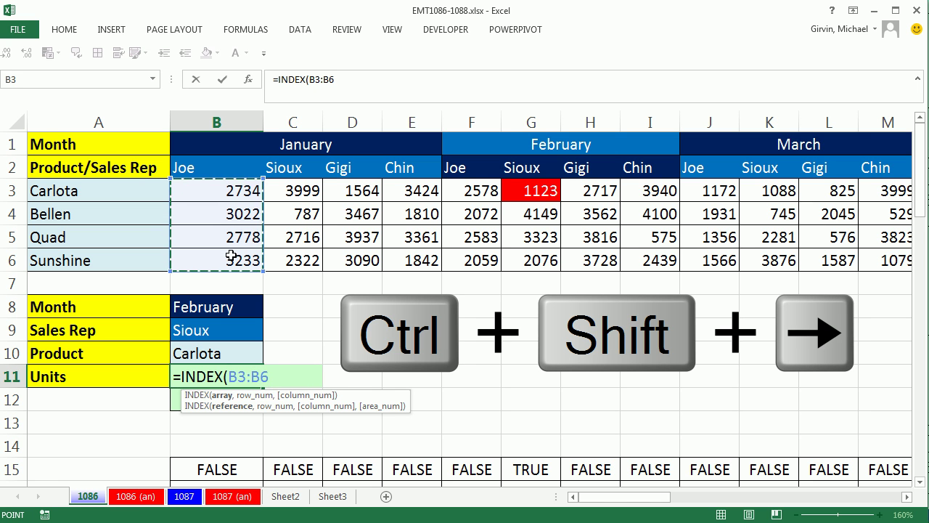
pyautogui.hotkey('ctrl', 'shift', 'Right')
pyautogui.hotkey('ctrl', 'BackSpace')
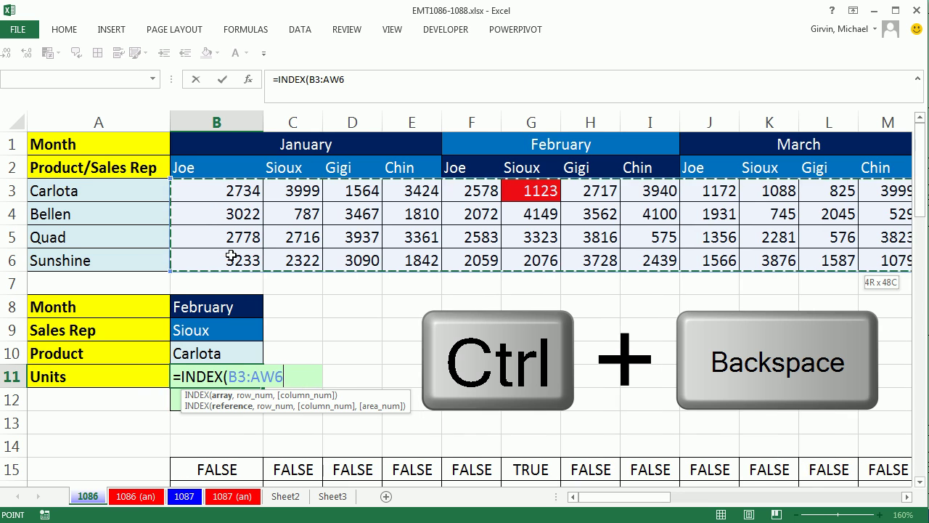
# - Add MATCH(B10,A3:A6,0) as INDEX's row argument to find the product's row
pyautogui.write(',')
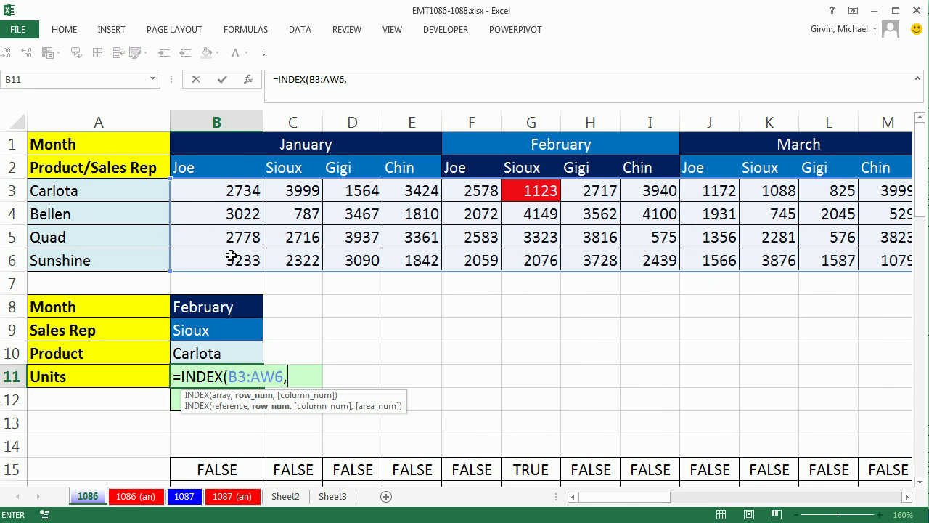
pyautogui.write('mat')
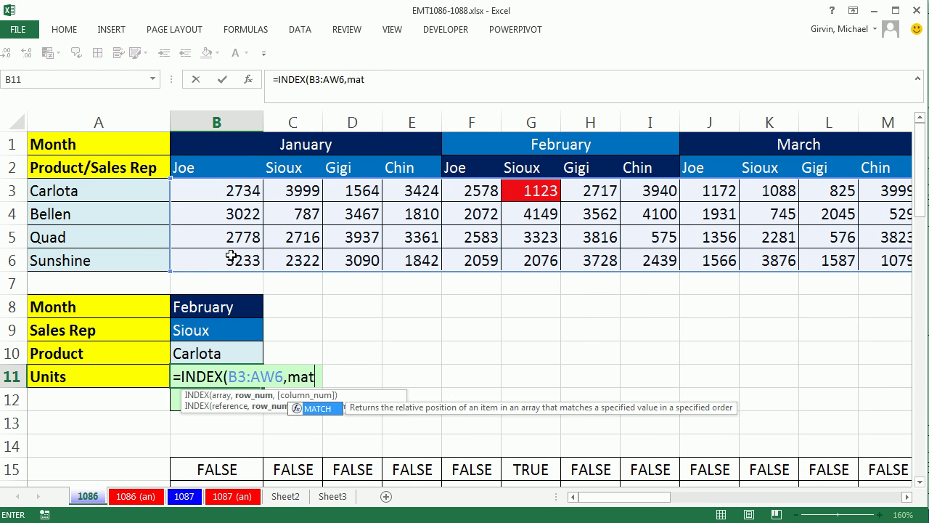
pyautogui.press('Tab')
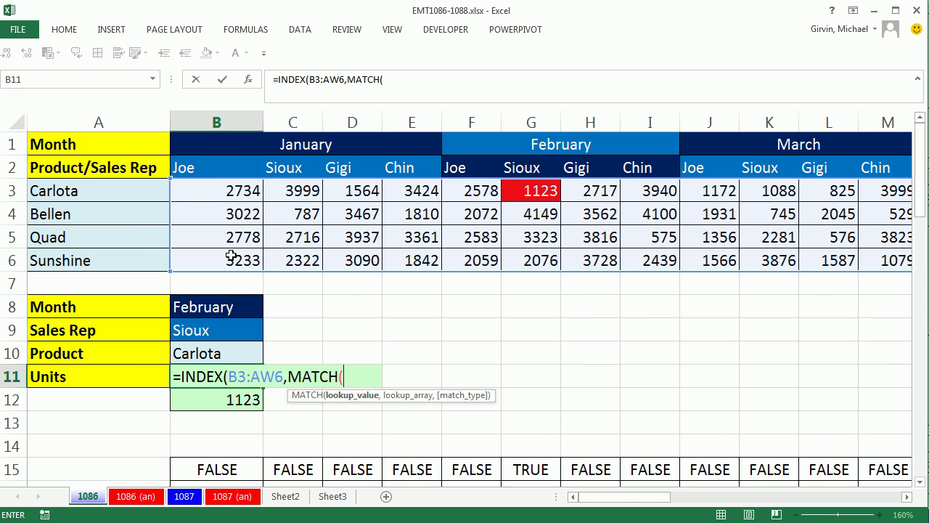
pyautogui.click(240, 355)
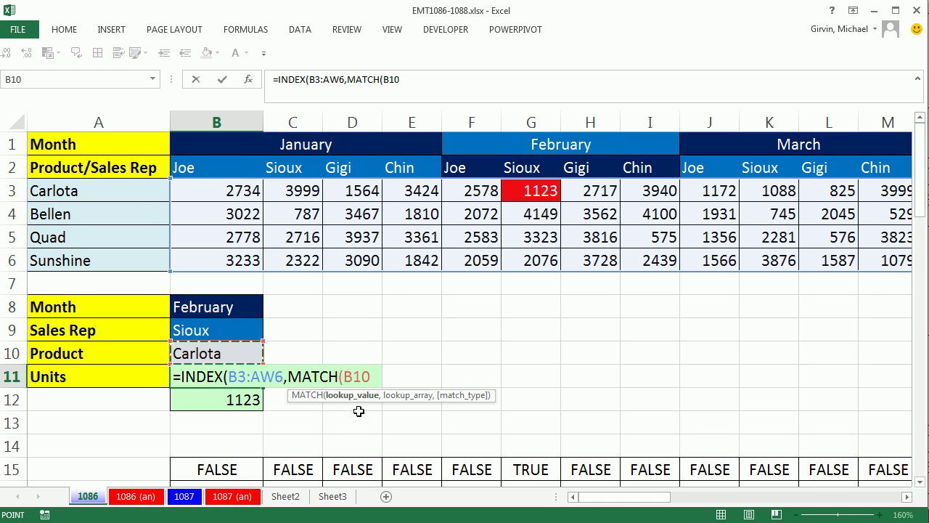
pyautogui.write(',')
pyautogui.moveTo(137, 190); pyautogui.dragTo(135, 257)
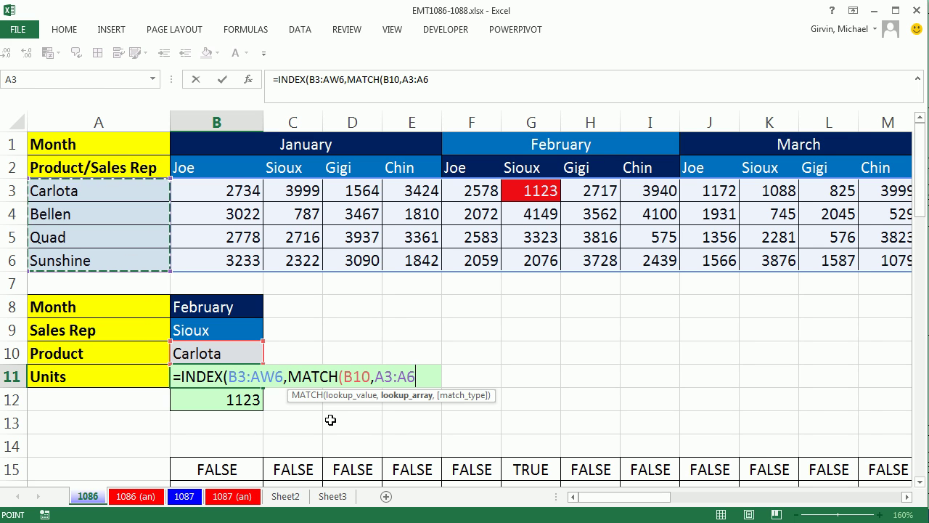
pyautogui.write(',0')
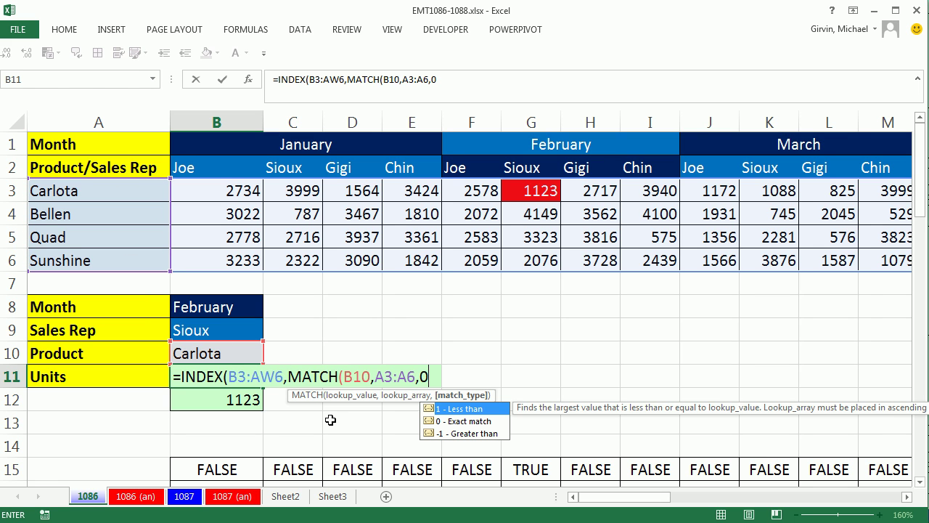
pyautogui.write(')')
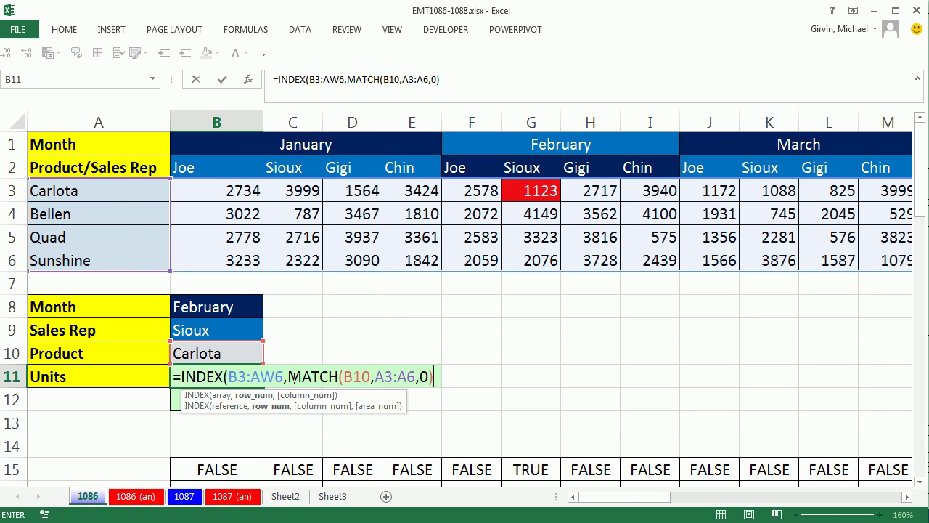
# - Check the MATCH part's result with F9, restore it, and add a comma for the next argument
pyautogui.click(260, 398)
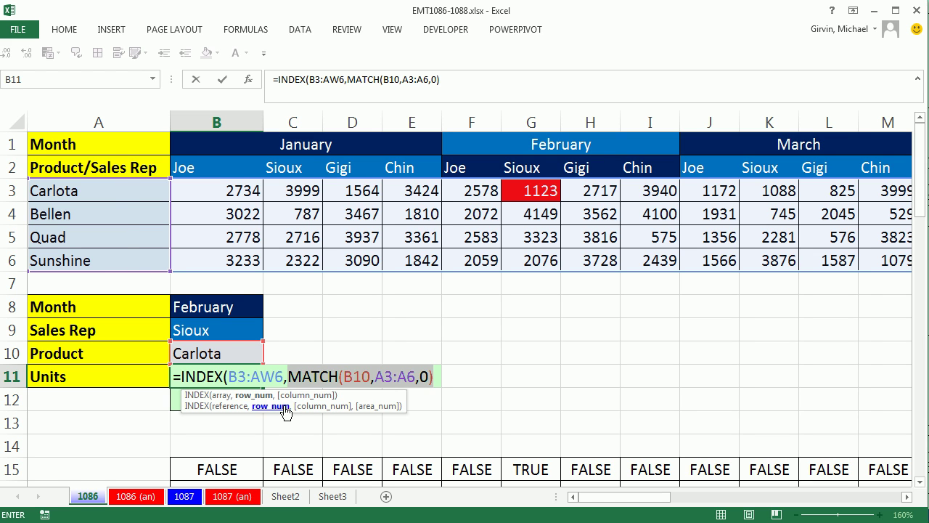
pyautogui.press('F9')
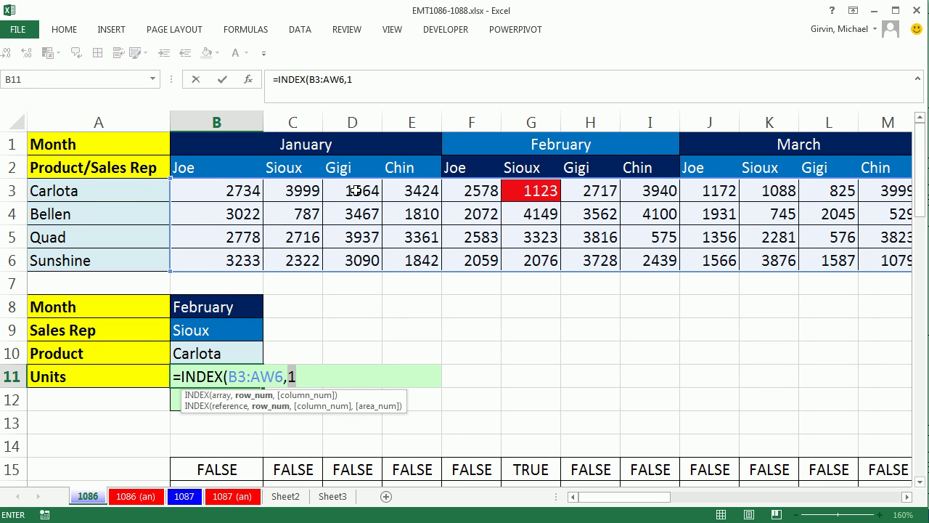
pyautogui.hotkey('ctrl', 'z')
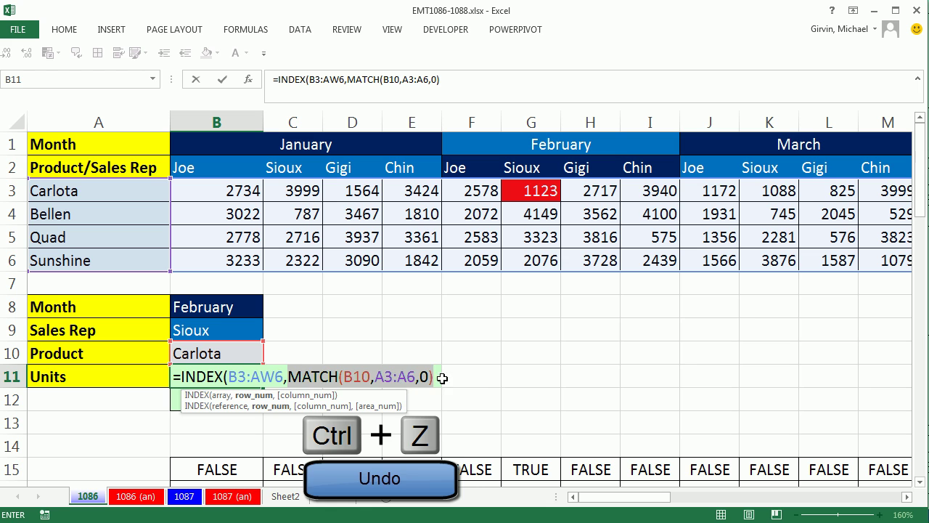
pyautogui.click(439, 376)
pyautogui.write(',')
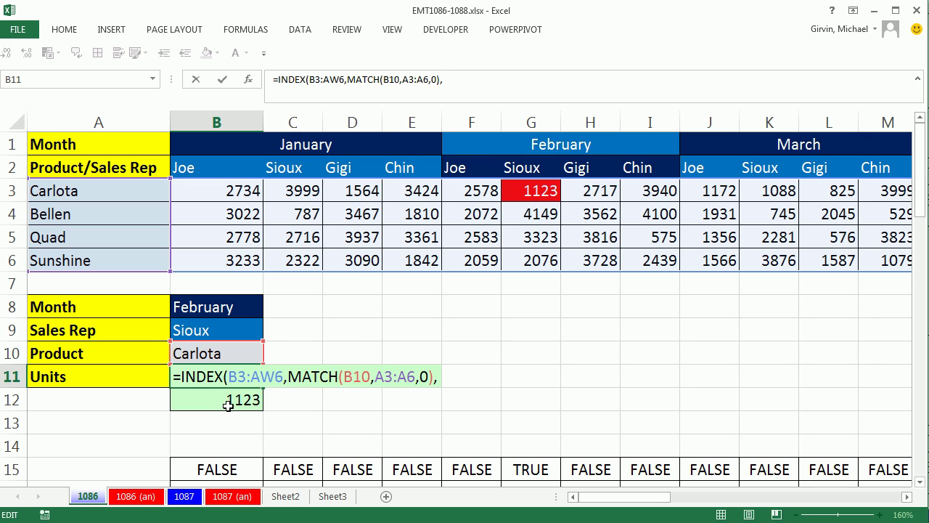
# - Enter =MATCH(B9,B2:E2,0) in D9, returning 2 for Sioux
pyautogui.click(365, 323)
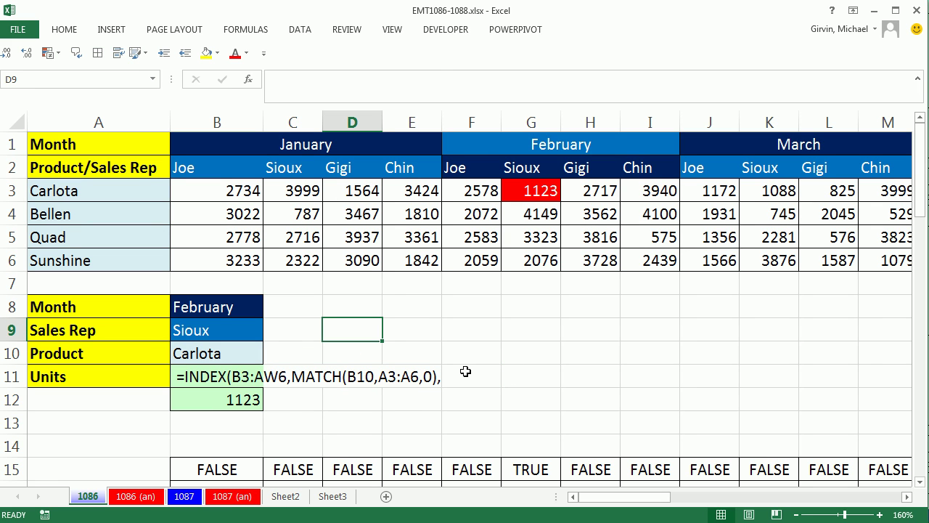
pyautogui.write('=mat')
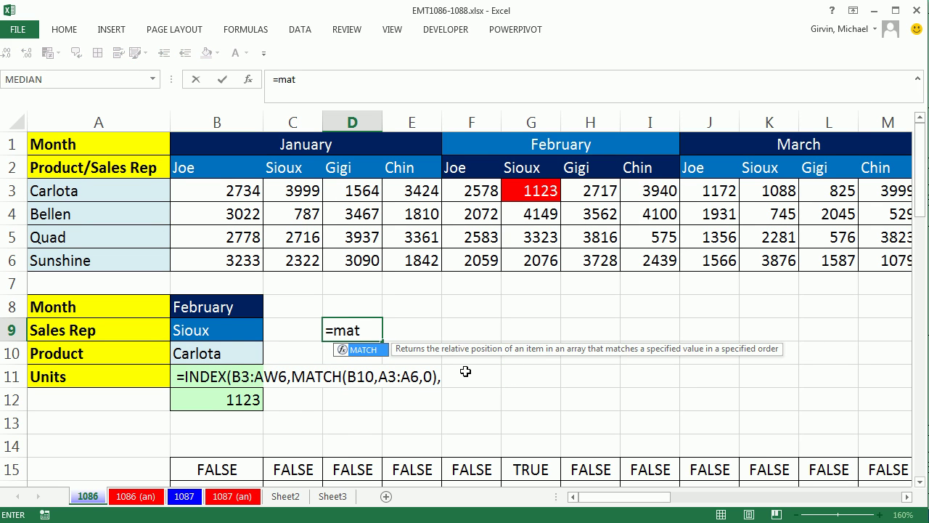
pyautogui.press('Tab')
pyautogui.click(231, 338)
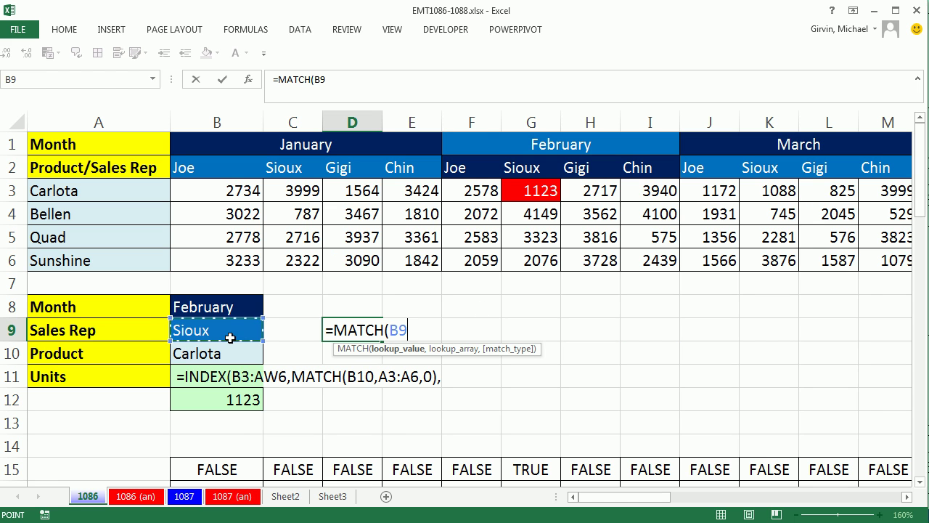
pyautogui.write(',')
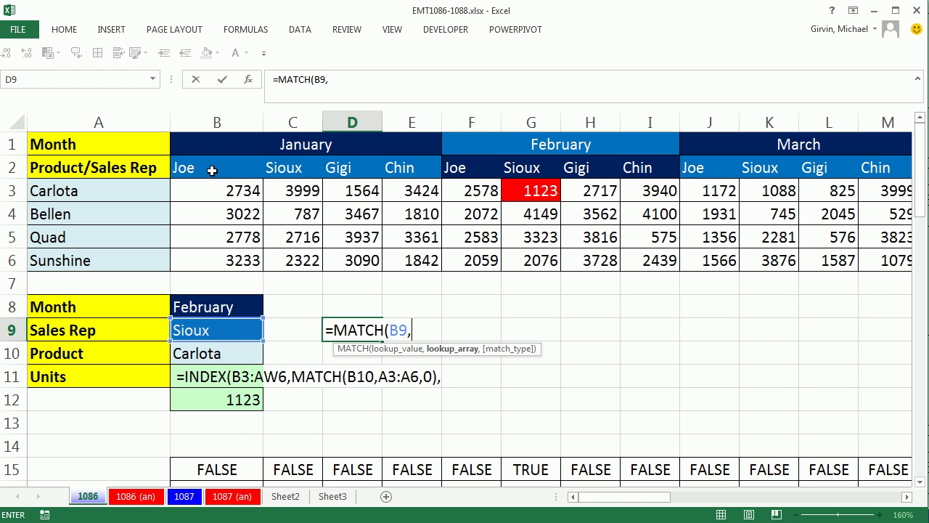
pyautogui.moveTo(192, 167); pyautogui.dragTo(406, 161)
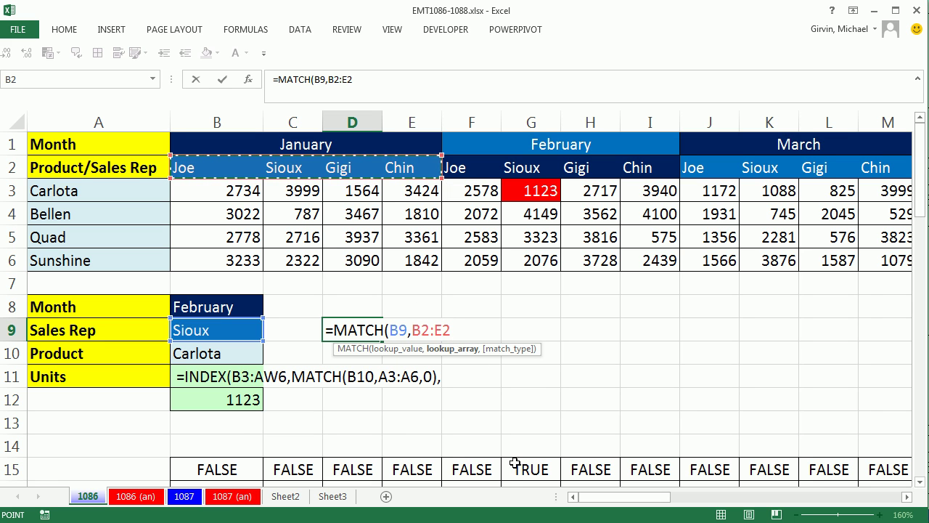
pyautogui.write(',0')
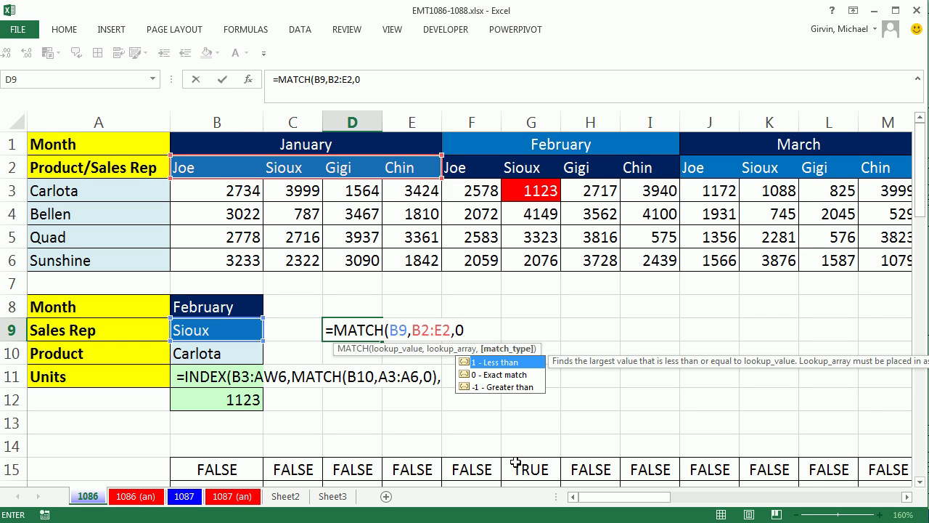
pyautogui.write(')')
pyautogui.hotkey('ctrl', 'Return')
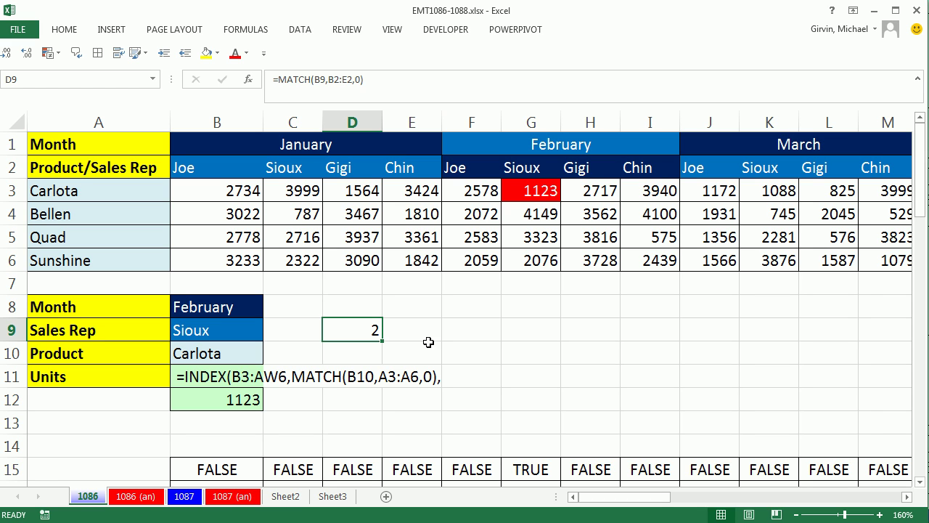
# - Enter =MONTH(B8) in cell D10
pyautogui.click(353, 355)
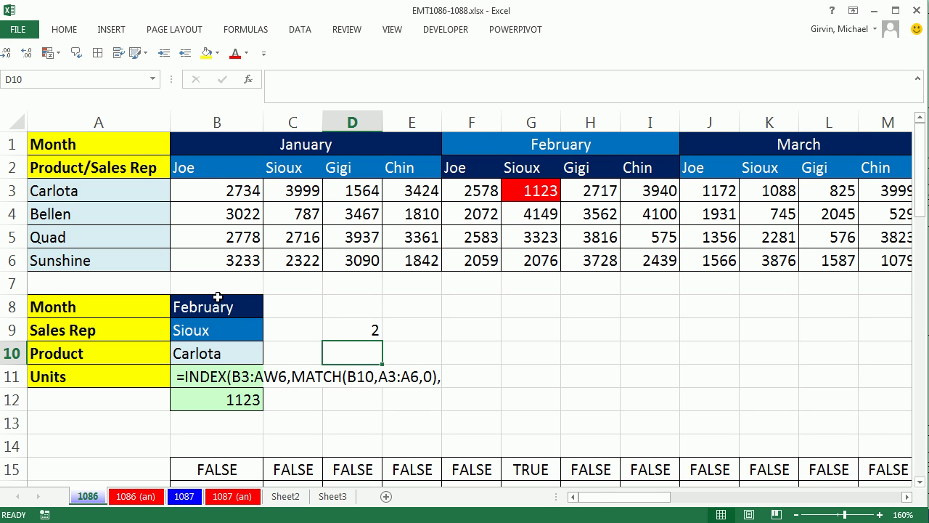
pyautogui.moveTo(514, 519)
pyautogui.write('=m')
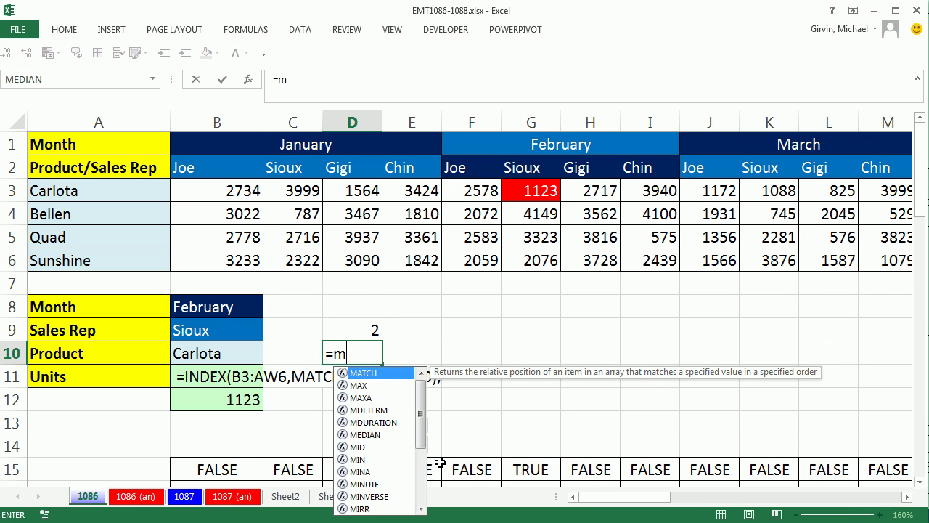
pyautogui.write('o')
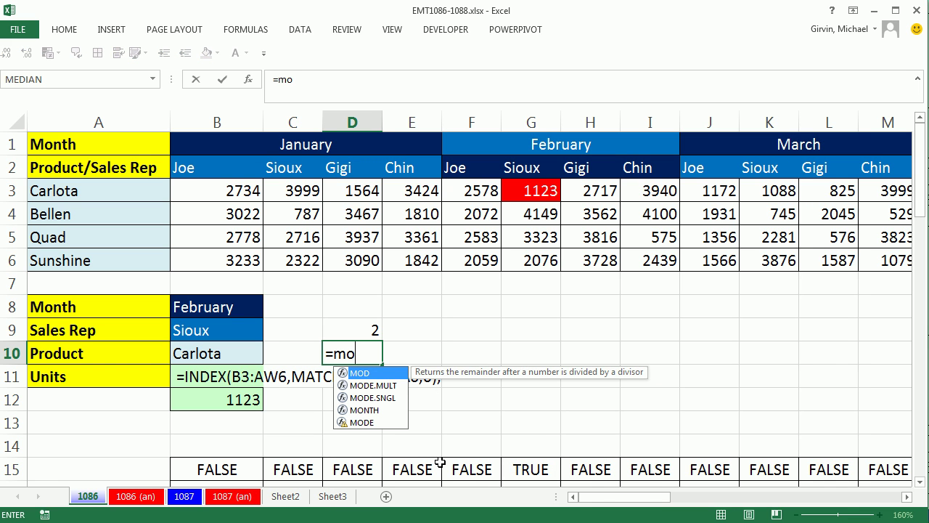
pyautogui.write('n')
pyautogui.press('Tab')
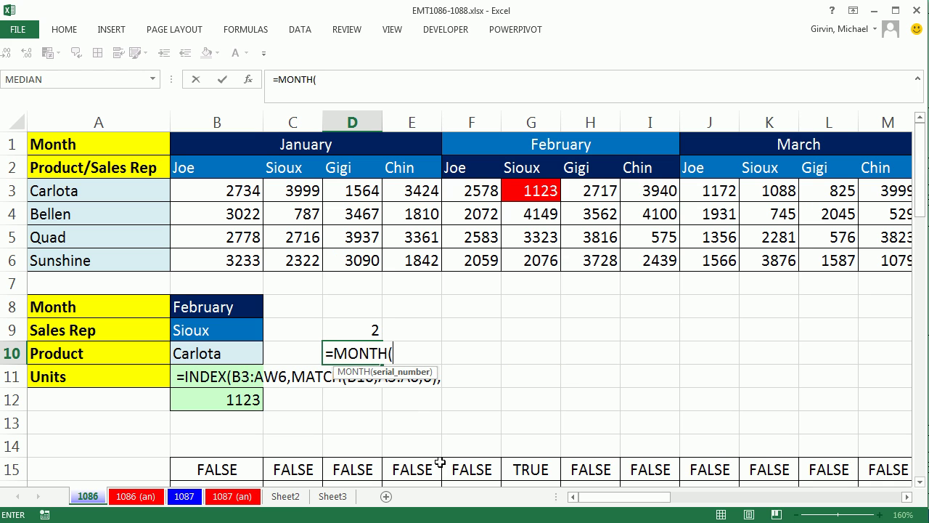
pyautogui.click(211, 310)
pyautogui.write(')')
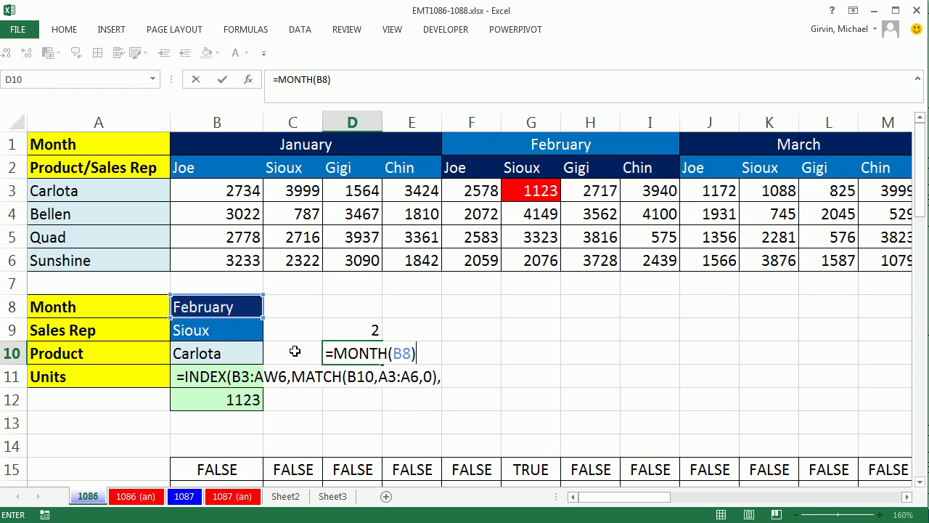
pyautogui.hotkey('ctrl', 'Return')
# - Change D10 to =MONTH(B8&1), verifying the argument with F9, so February gives 2
pyautogui.doubleClick(359, 353)
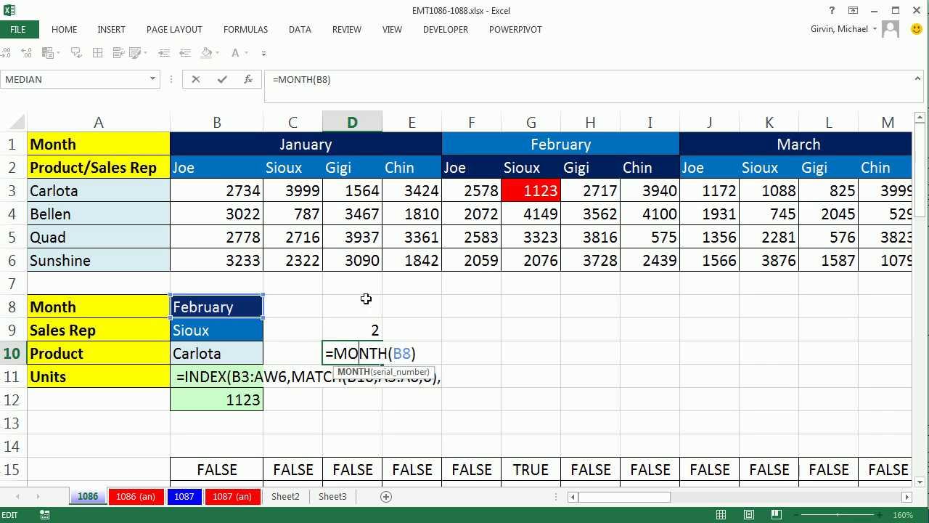
pyautogui.click(411, 354)
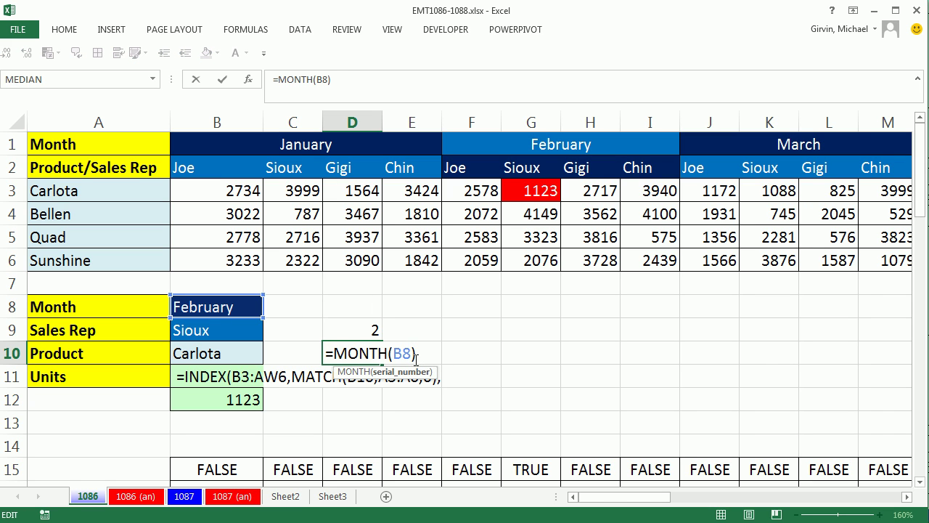
pyautogui.write('&1')
pyautogui.click(392, 373)
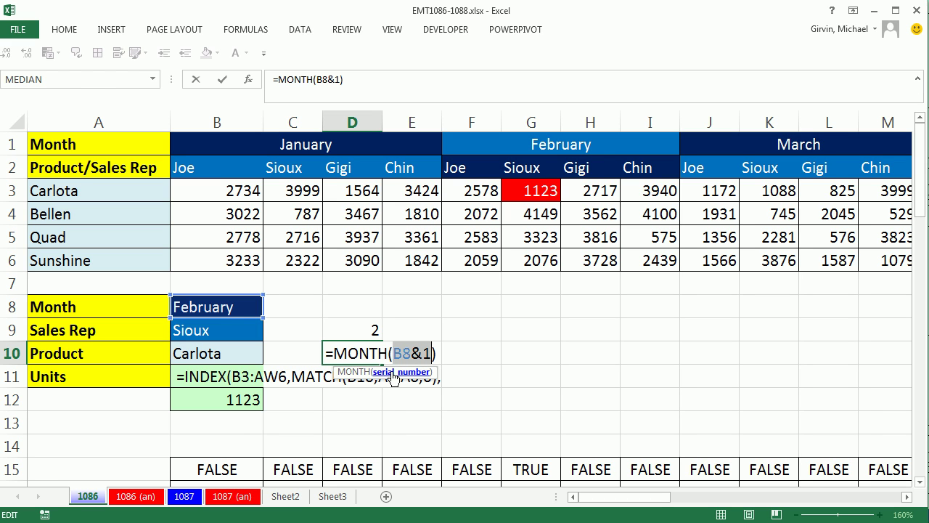
pyautogui.press('F9')
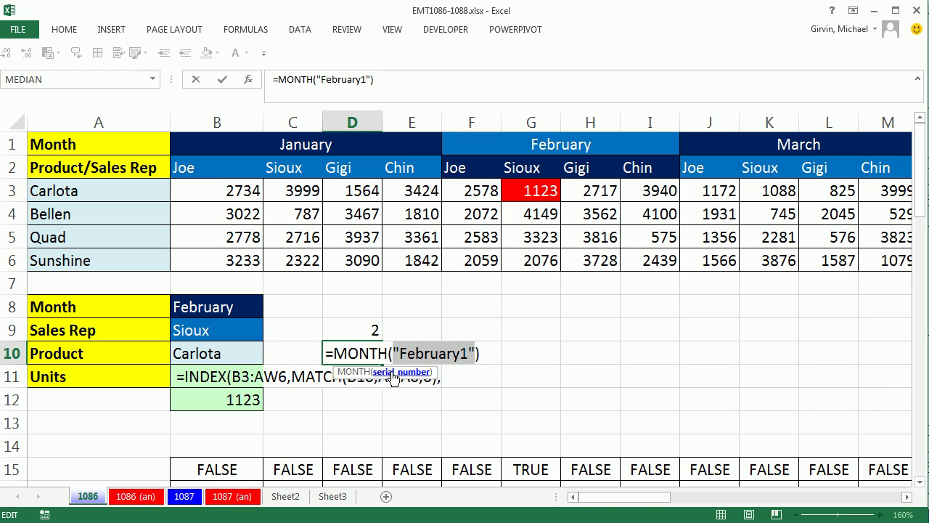
pyautogui.hotkey('ctrl', 'z')
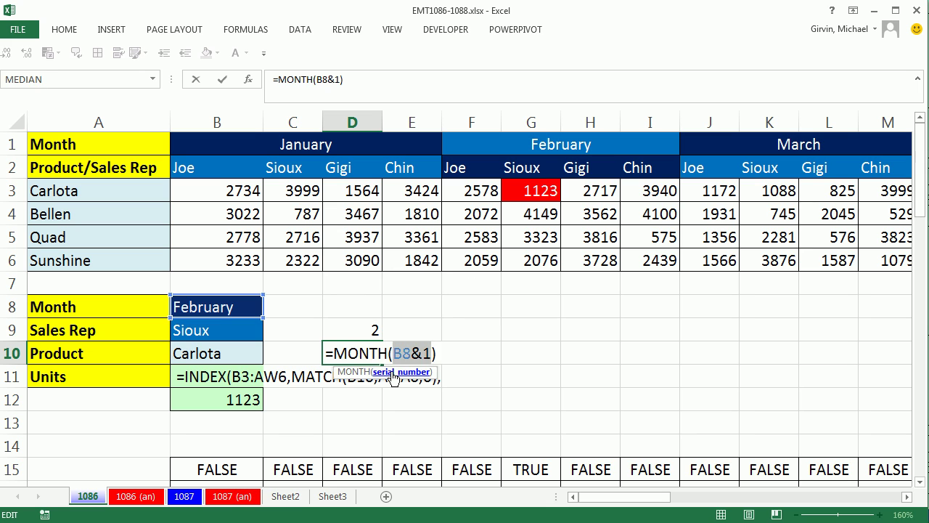
pyautogui.hotkey('ctrl', 'Return')
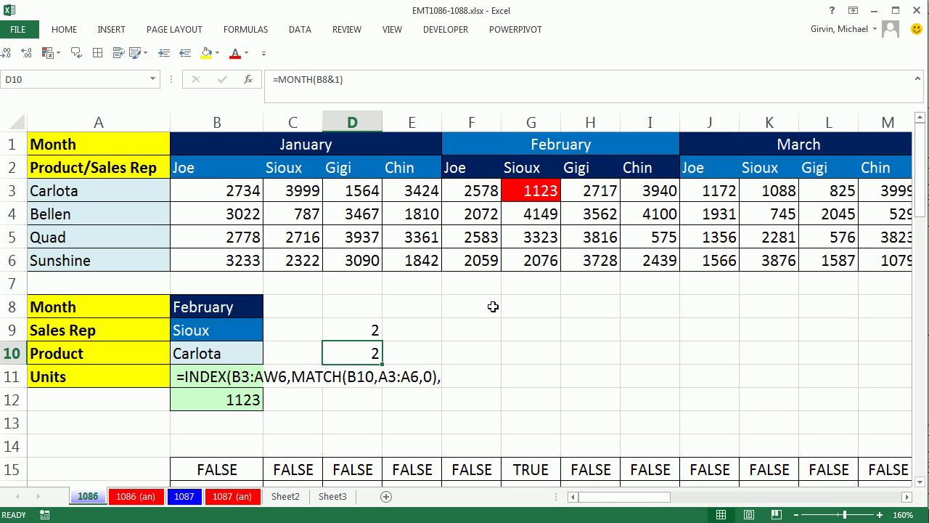
# - Make D10 subtract 1 from the month number, testing it with January and February
pyautogui.doubleClick(366, 352)
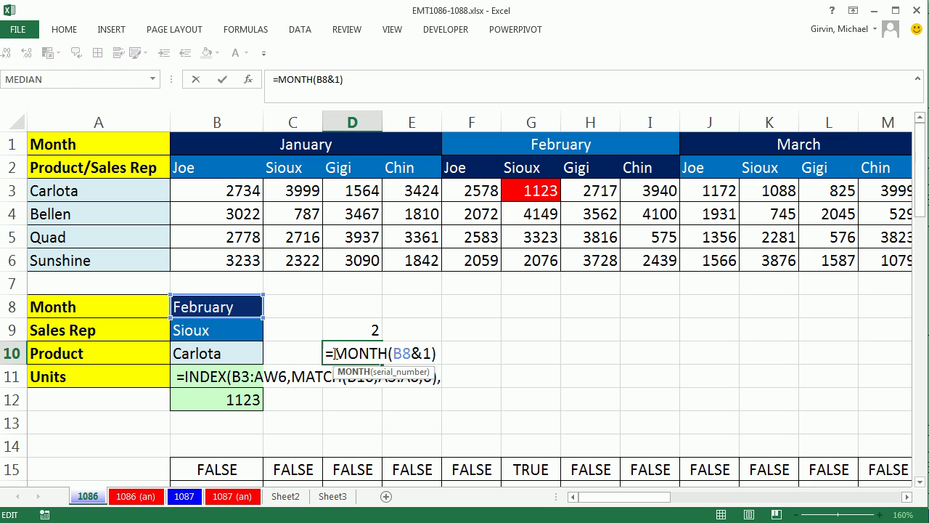
pyautogui.write('(')
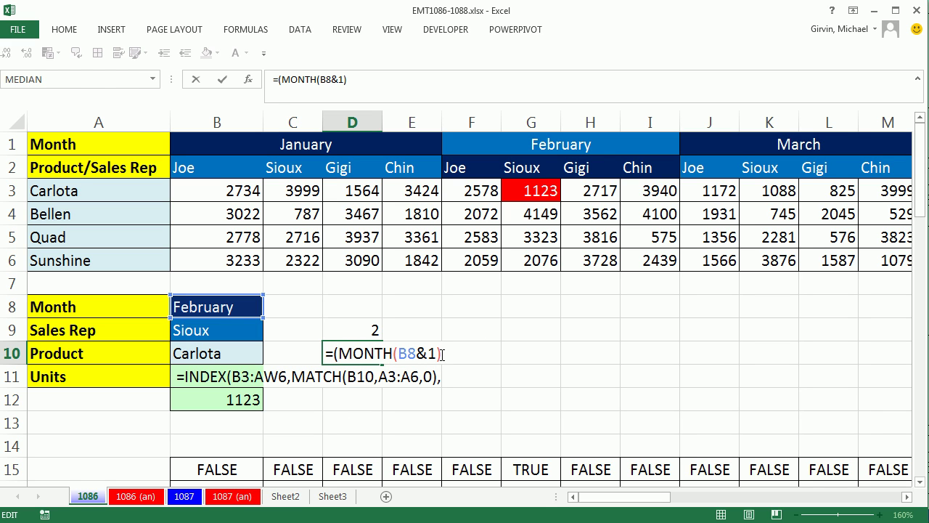
pyautogui.hotkey('ctrl', 'Return')
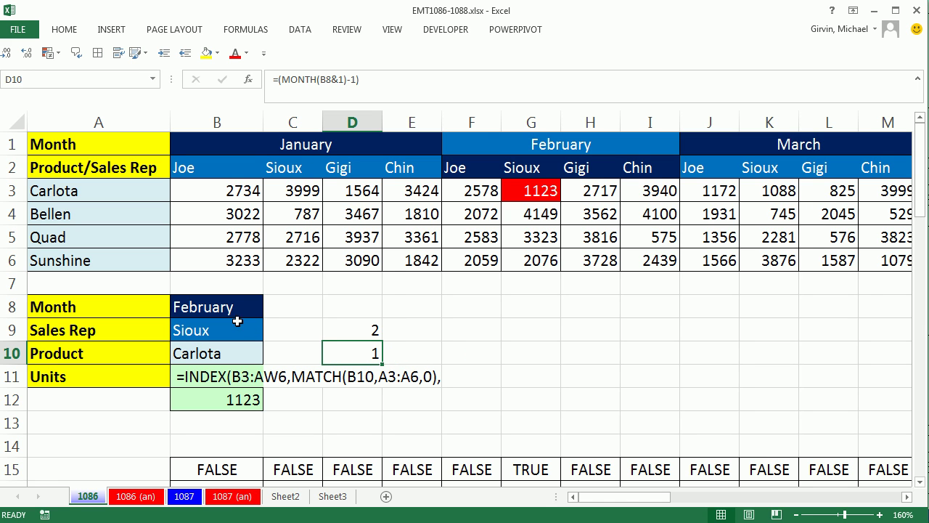
pyautogui.click(262, 310)
pyautogui.click(269, 310)
pyautogui.scroll(1, 217, 329)
pyautogui.click(218, 326)
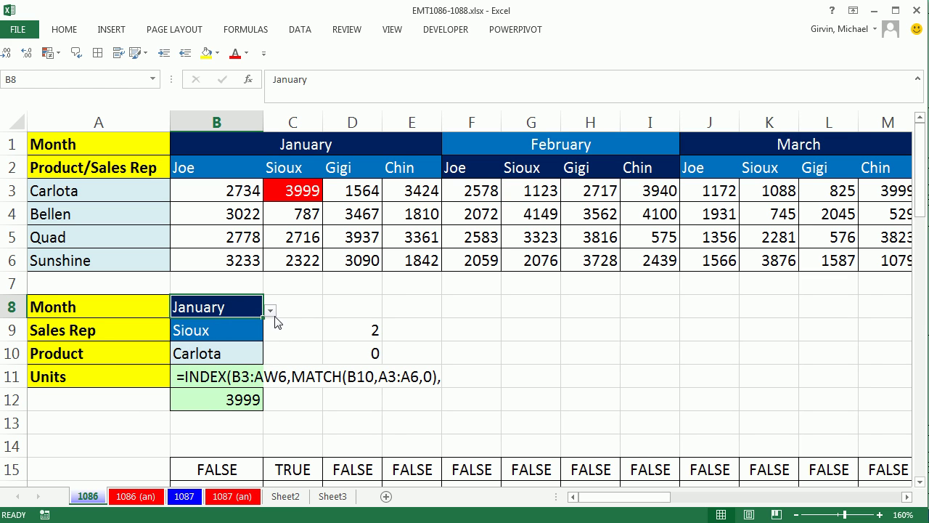
pyautogui.click(270, 311)
pyautogui.click(197, 342)
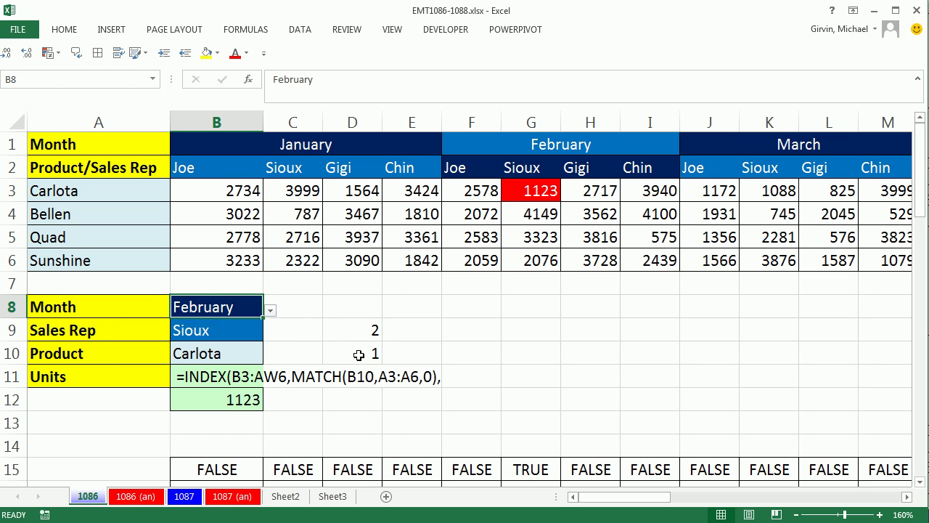
# - Multiply D10's result by 4 for =(MONTH(B8&1)-1)*4, then choose March so 1088 highlights
pyautogui.doubleClick(356, 354)
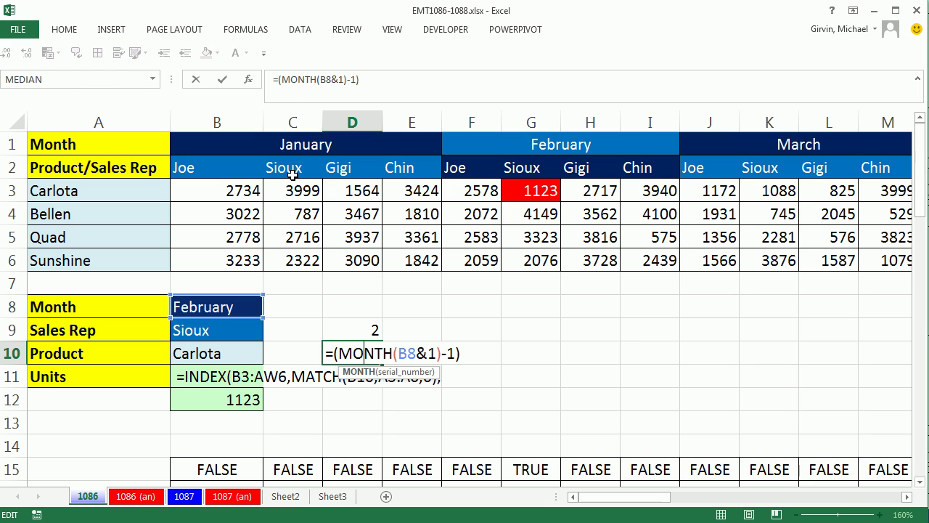
pyautogui.click(484, 358)
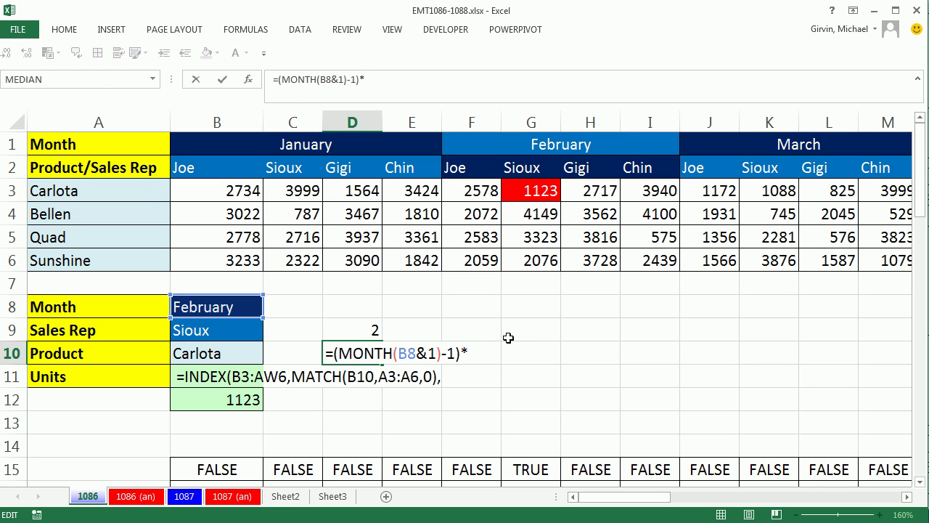
pyautogui.hotkey('ctrl', 'Return')
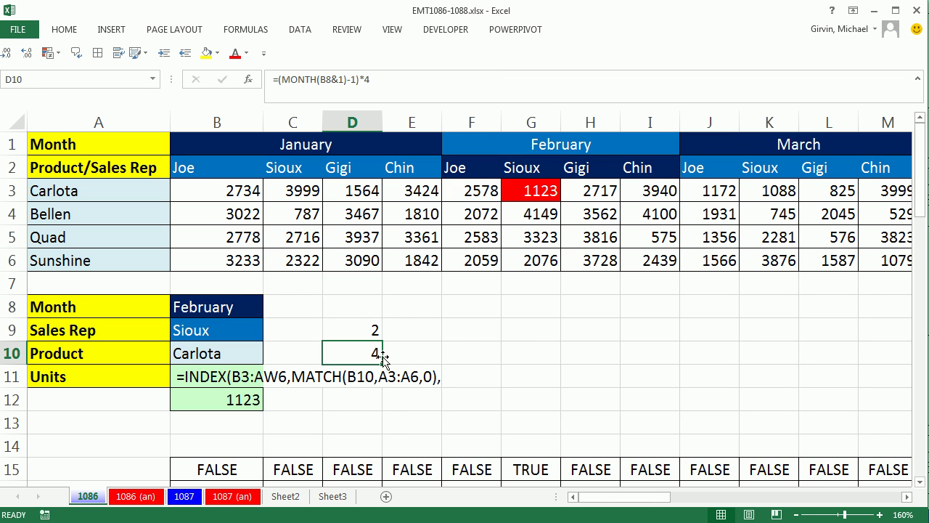
pyautogui.click(246, 310)
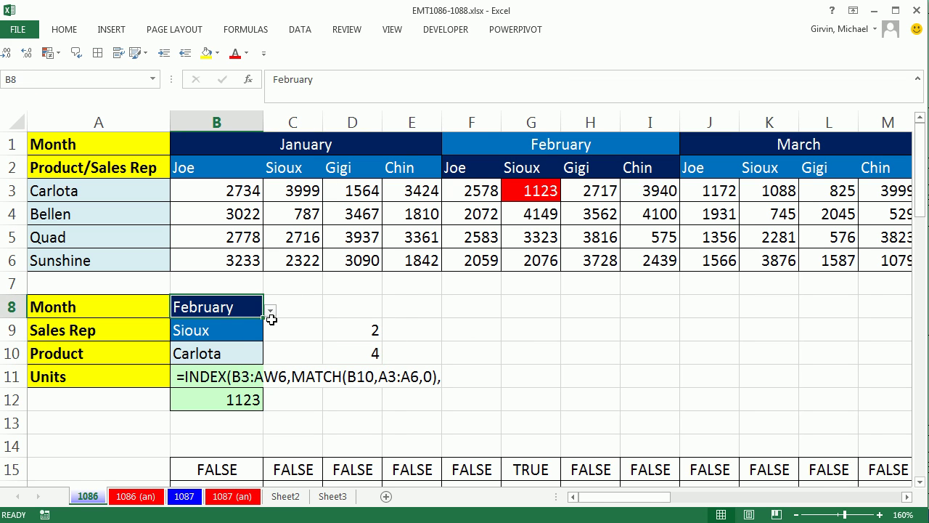
pyautogui.click(270, 311)
pyautogui.scroll(1, 268, 336)
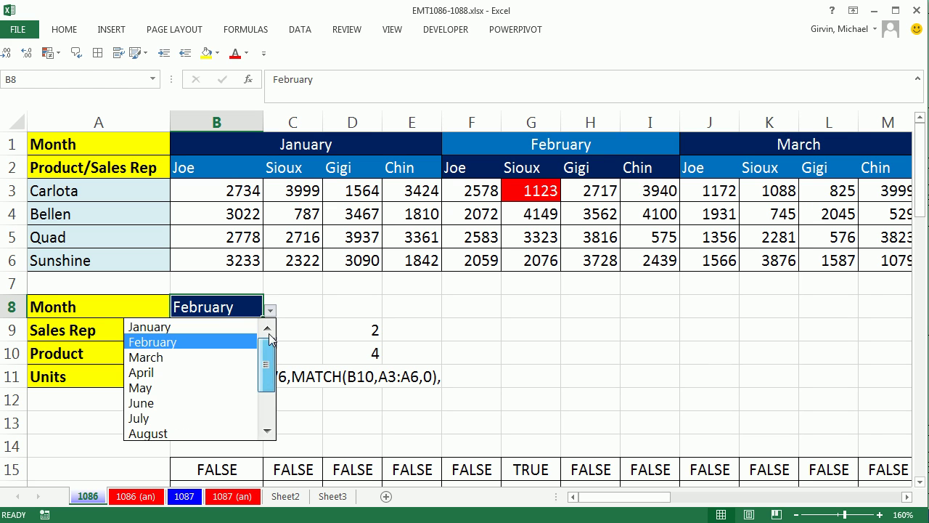
pyautogui.click(219, 324)
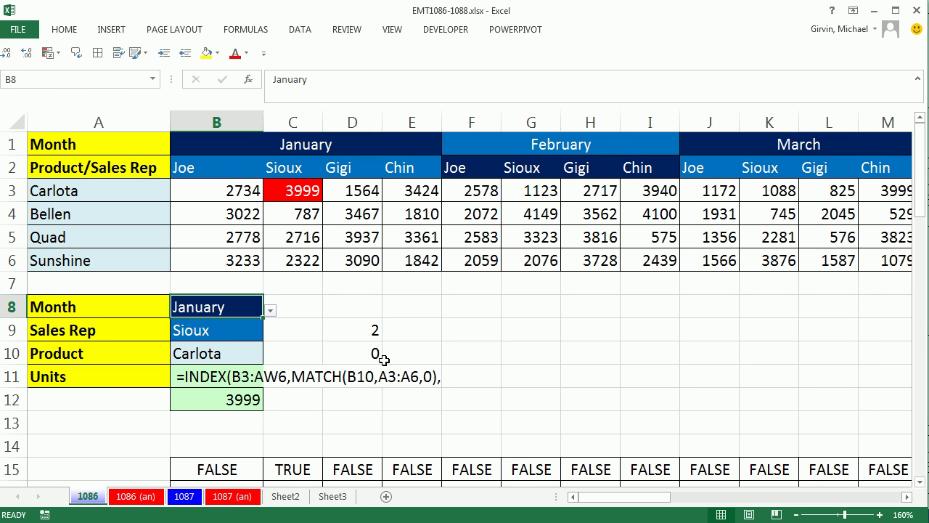
pyautogui.click(270, 311)
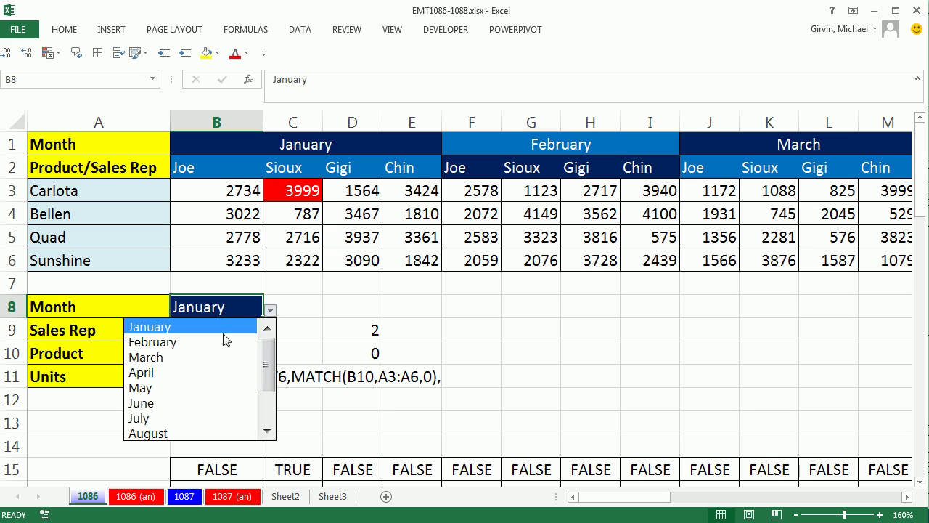
pyautogui.click(191, 356)
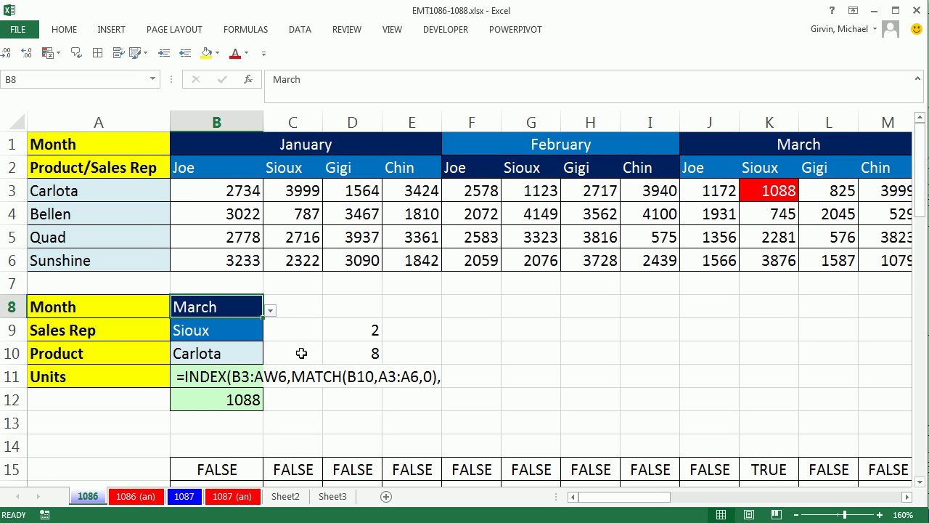
# - Copy the MATCH(B9,B2:E2,0) text from D9 into an emptied Office Clipboard
pyautogui.click(346, 328)
pyautogui.doubleClick(334, 331)
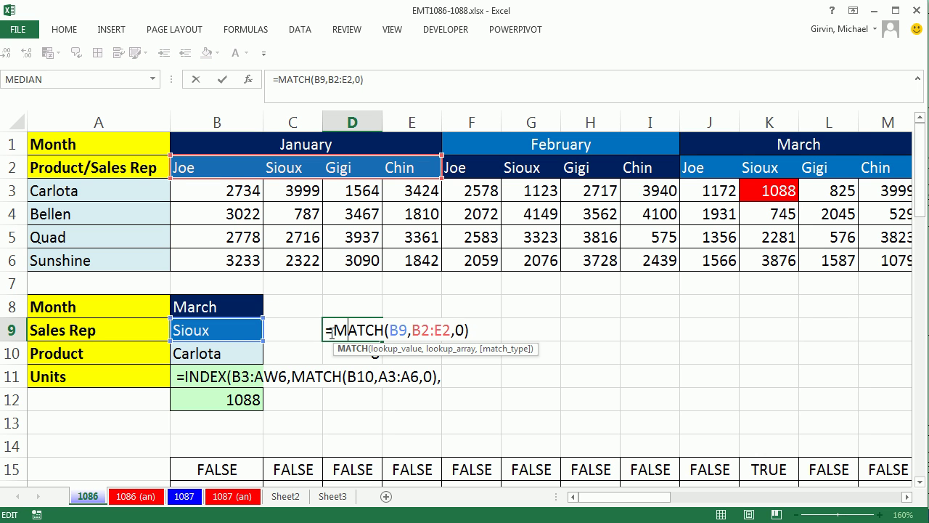
pyautogui.moveTo(332, 332); pyautogui.dragTo(495, 332)
pyautogui.hotkey('ctrl', 'c')
pyautogui.hotkey('ctrl', 'c')
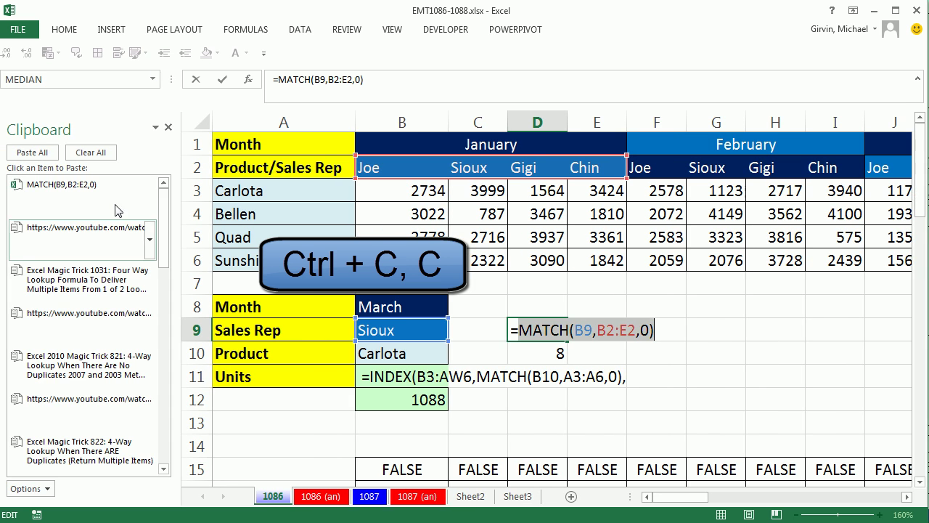
pyautogui.click(91, 152)
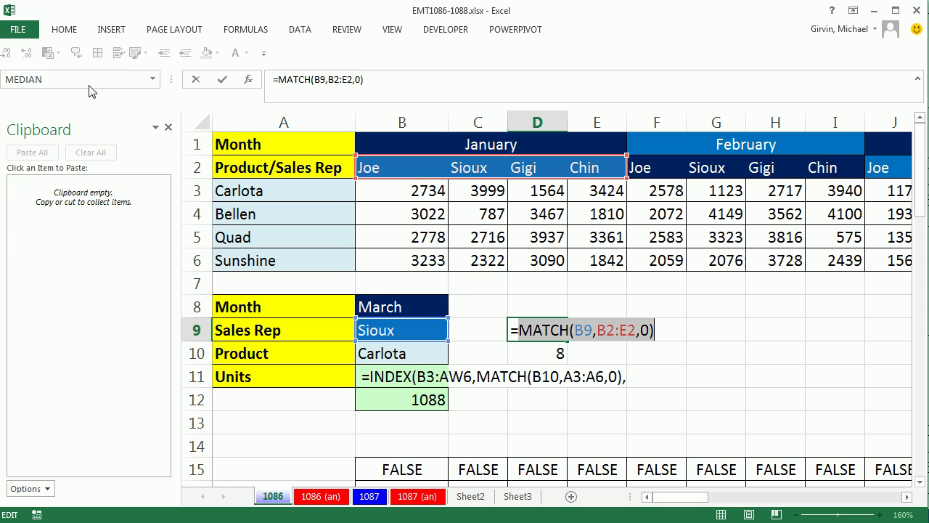
pyautogui.click(168, 127)
pyautogui.click(64, 29)
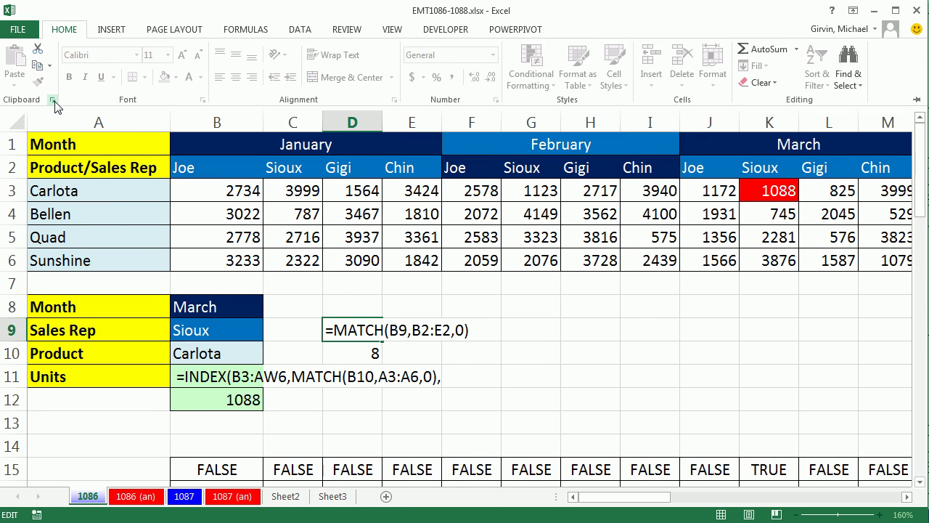
pyautogui.click(53, 100)
pyautogui.hotkey('ctrl', 'c')
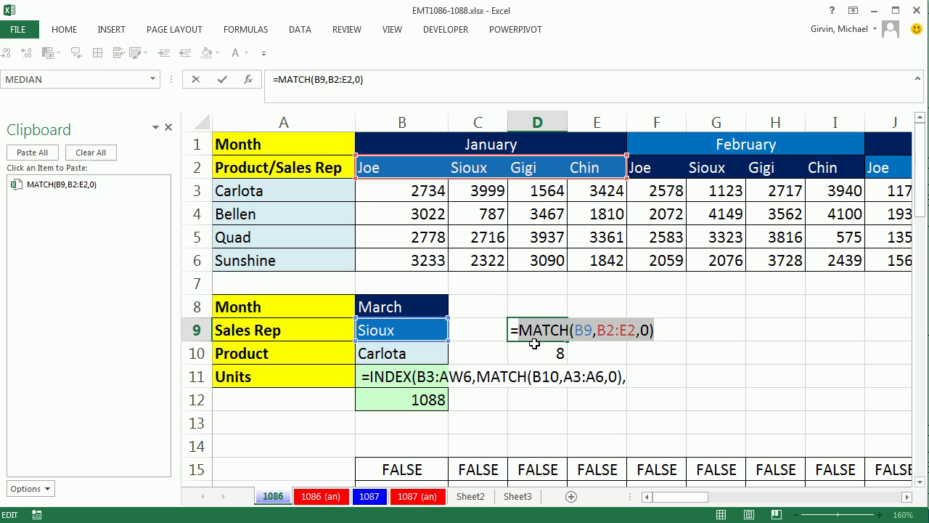
pyautogui.press('Escape')
# - Copy the month offset text (MONTH(B8&1)-1)*4 from D10 to the clipboard
pyautogui.doubleClick(535, 354)
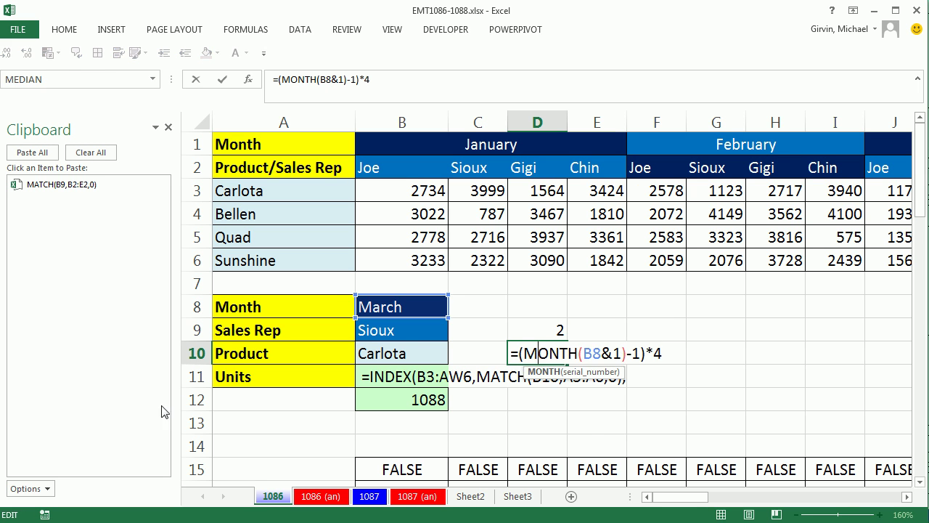
pyautogui.press('Escape')
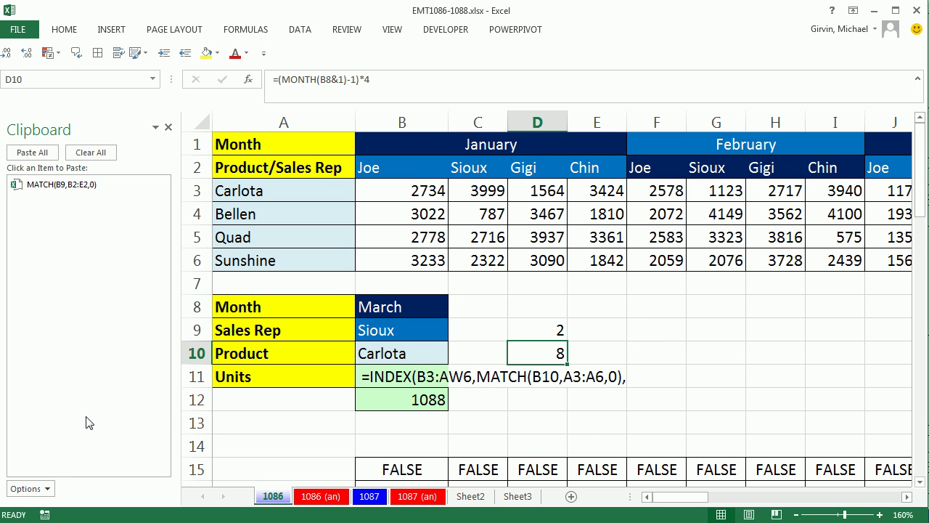
pyautogui.doubleClick(524, 354)
pyautogui.moveTo(521, 354); pyautogui.dragTo(660, 355)
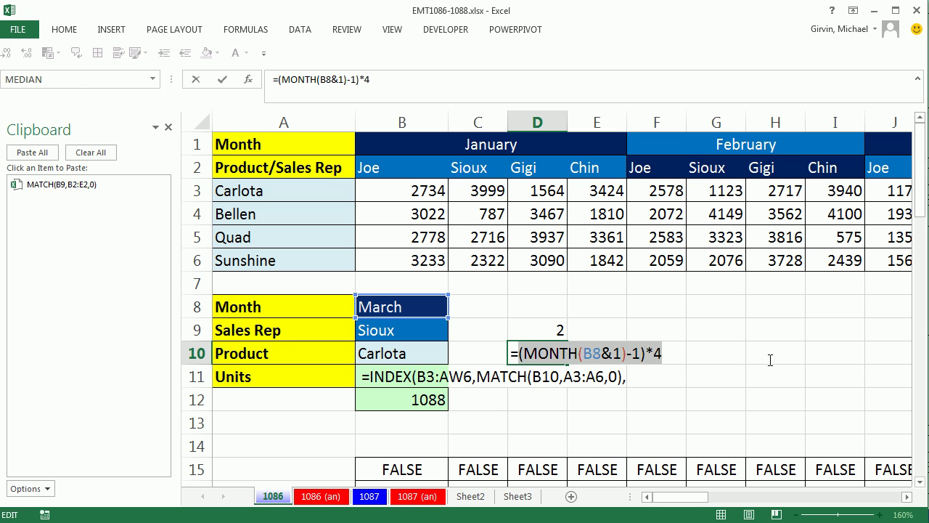
pyautogui.hotkey('ctrl', 'c')
pyautogui.press('Escape')
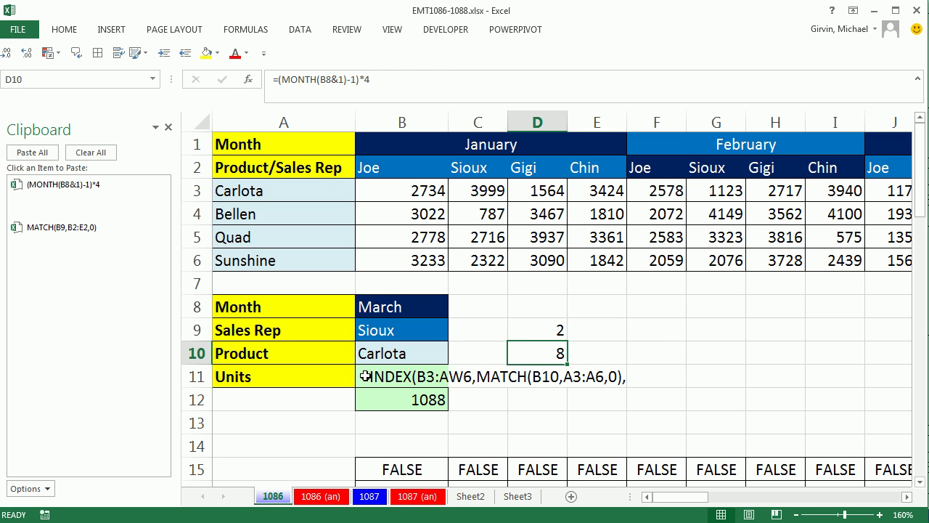
# - Paste the MATCH and month offset into the end of B11's formula, joined with +
pyautogui.doubleClick(363, 376)
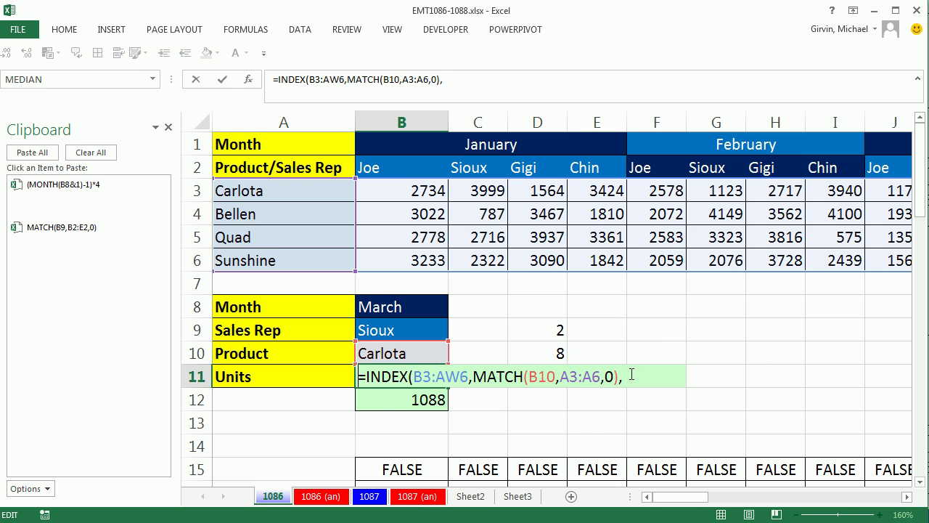
pyautogui.click(633, 375)
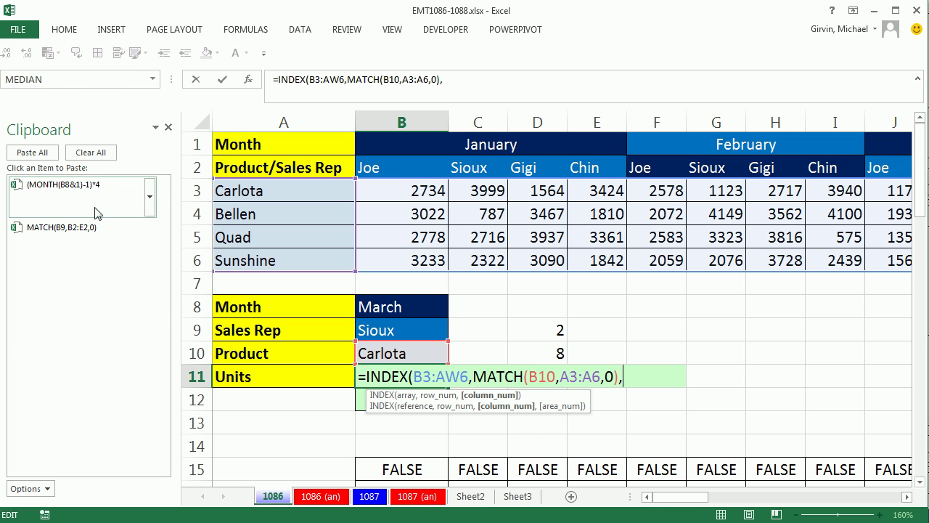
pyautogui.click(82, 244)
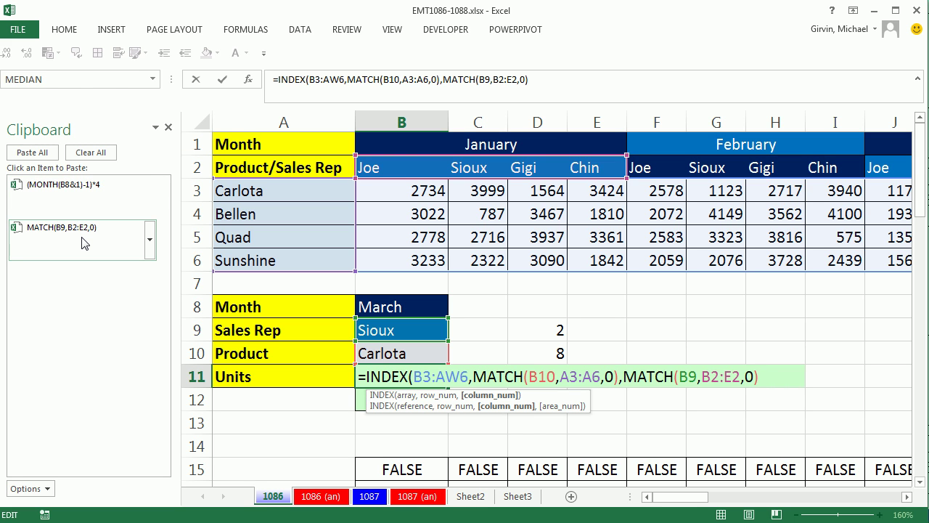
pyautogui.write('+')
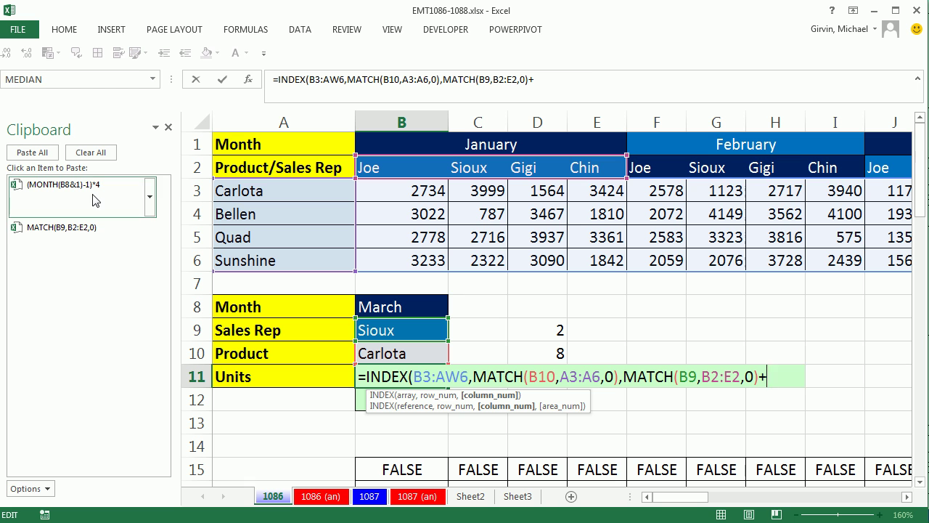
pyautogui.click(93, 199)
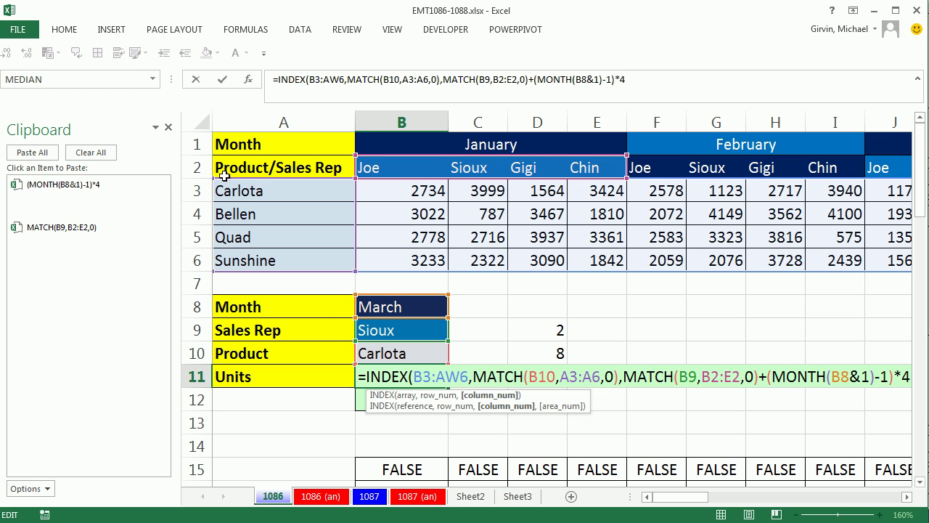
# - Commit the B11 lookup formula and set the month back to February
pyautogui.click(168, 127)
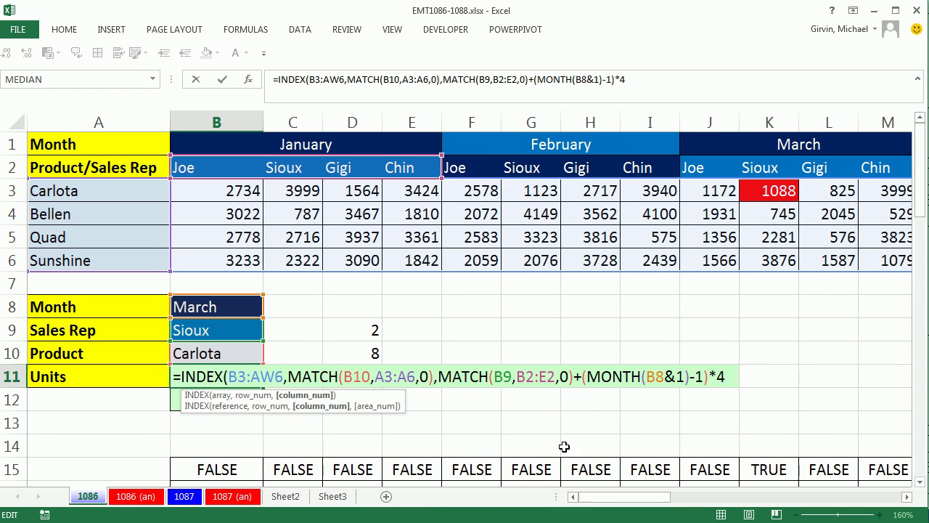
pyautogui.hotkey('ctrl', 'Return')
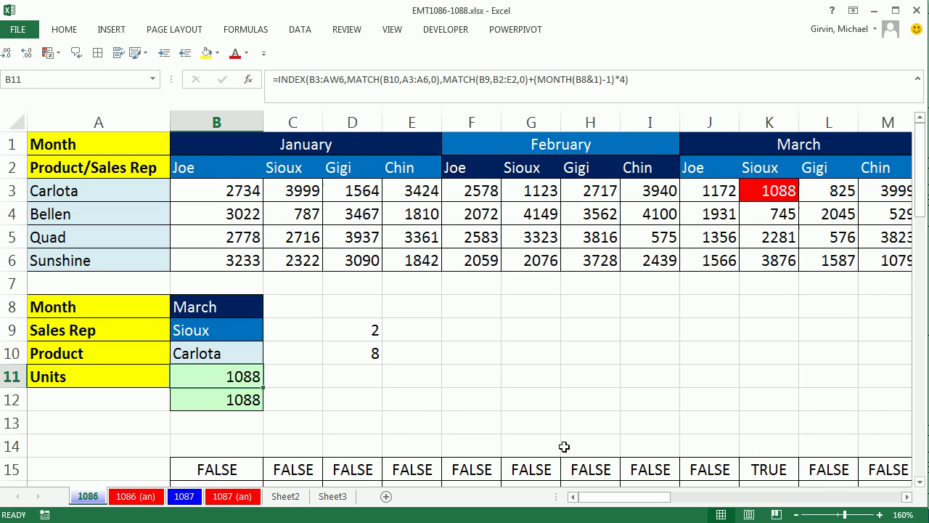
pyautogui.click(249, 308)
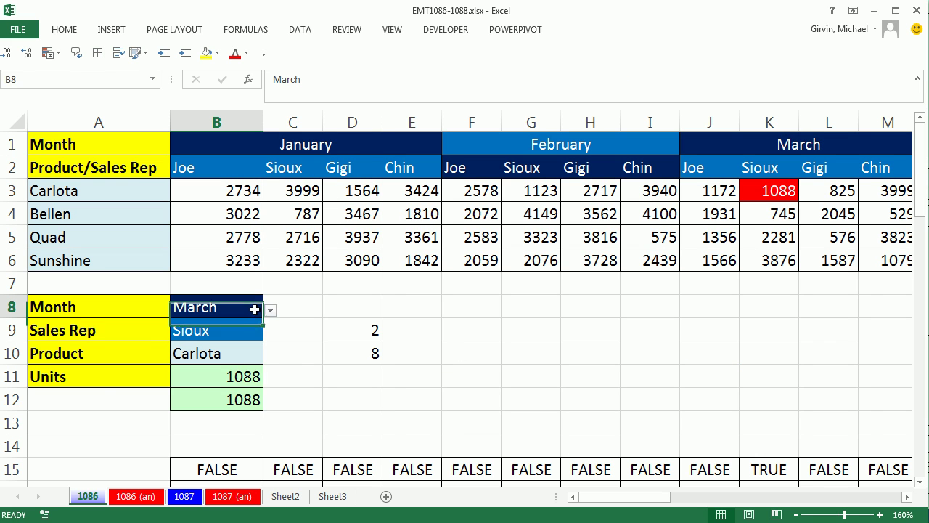
pyautogui.click(269, 314)
pyautogui.scroll(1, 265, 359)
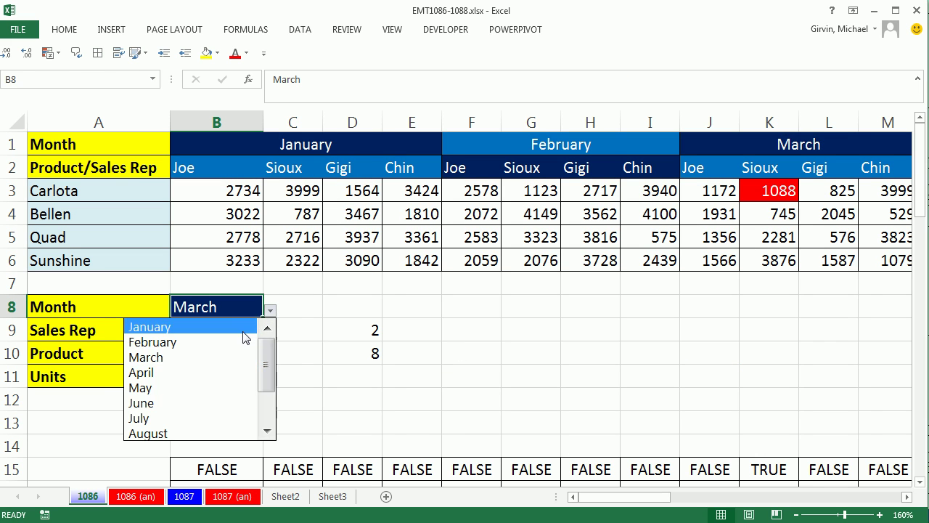
pyautogui.click(236, 342)
# - Choose Quad as product and Gigi as sales rep, giving a highlighted 3816
pyautogui.click(245, 350)
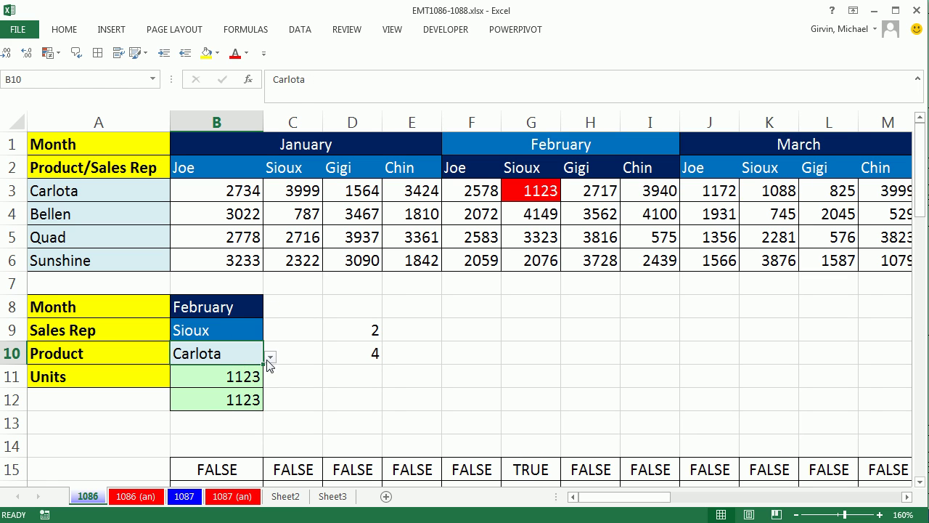
pyautogui.click(268, 357)
pyautogui.click(212, 403)
pyautogui.click(251, 327)
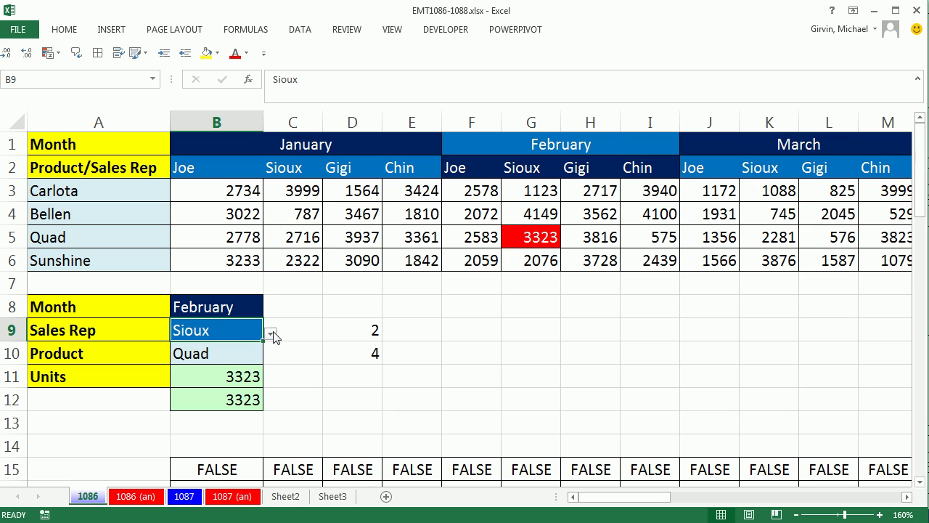
pyautogui.click(270, 333)
pyautogui.click(162, 381)
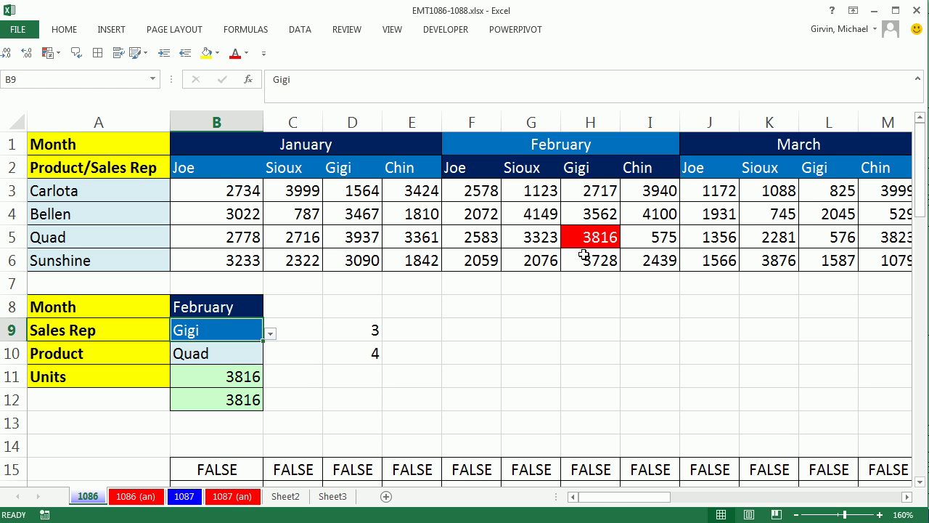
# - Select B3:AW6 and review its conditional formatting rules without changes
pyautogui.click(226, 191)
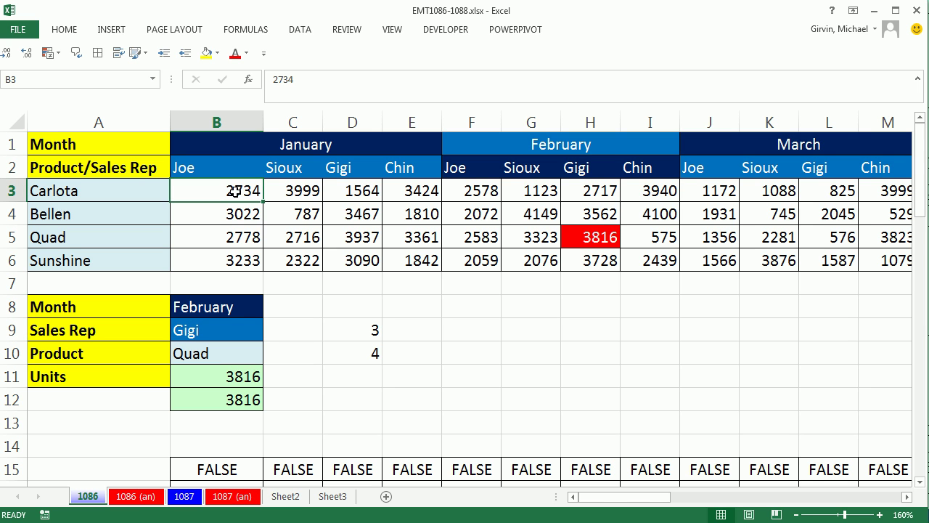
pyautogui.hotkey('ctrl', 'shift', 'Down')
pyautogui.hotkey('ctrl', 'shift', 'Right')
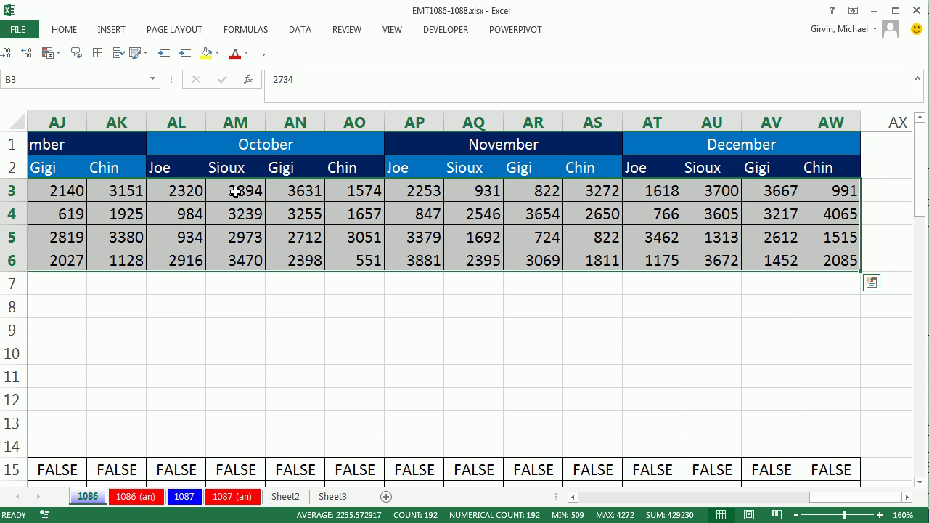
pyautogui.hotkey('alt', 'o')
pyautogui.press('d')
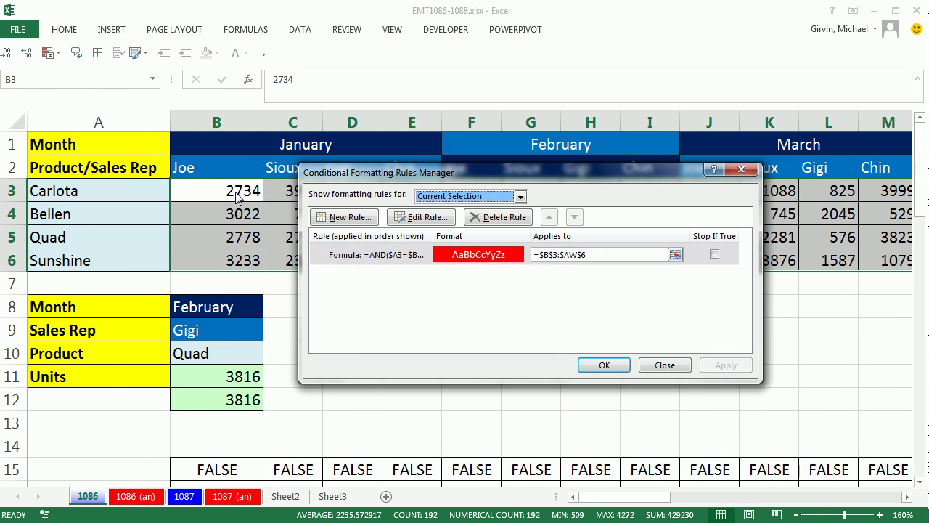
pyautogui.press('Return')
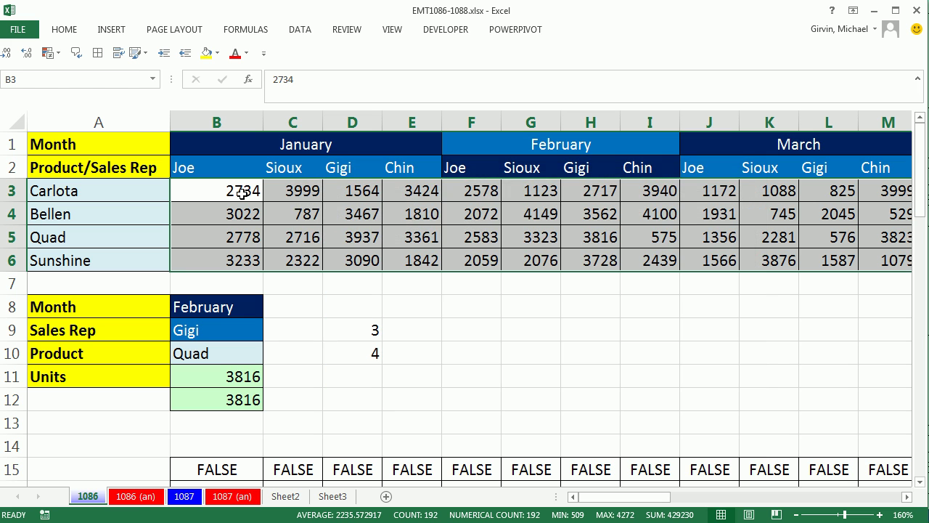
# - Delete the TRUE/FALSE helper formulas in B15:AW18
pyautogui.click(242, 466)
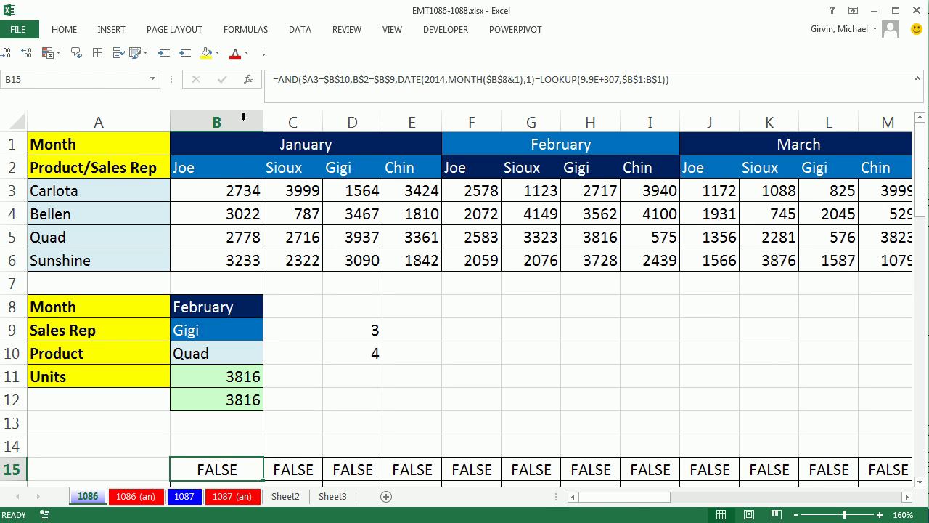
pyautogui.hotkey('ctrl', 'shift', 'End')
pyautogui.press('Delete')
pyautogui.hotkey('ctrl', 'BackSpace')
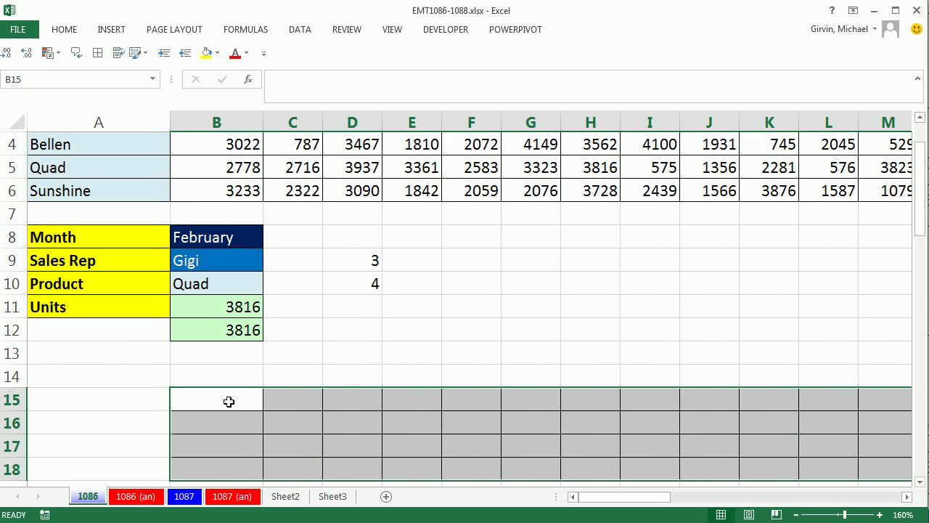
pyautogui.scroll(1, 276, 261)
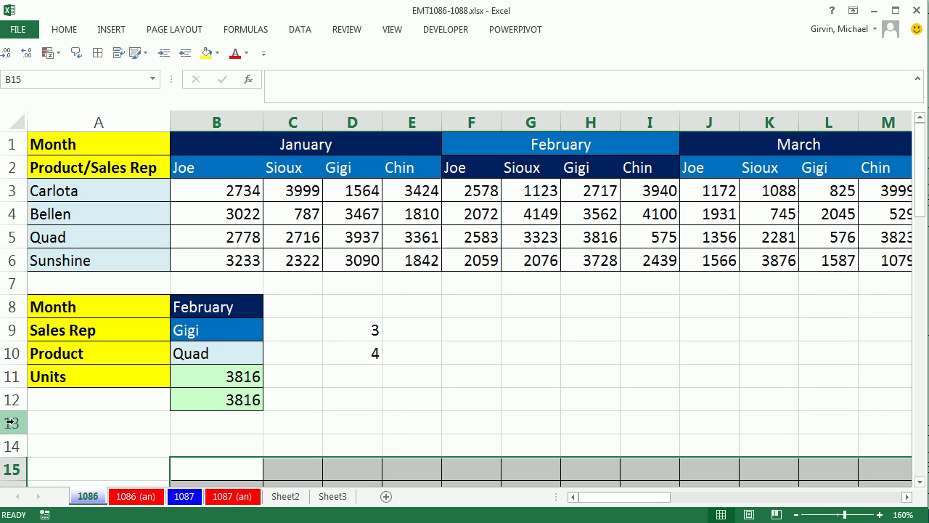
# - Shrink rows 7, 13 and 14 to minimal height
pyautogui.moveTo(11, 423); pyautogui.dragTo(10, 442)
pyautogui.keyDown('ctrl'); pyautogui.click(10, 283); pyautogui.keyUp('ctrl')
pyautogui.moveTo(11, 294); pyautogui.dragTo(10, 278)
pyautogui.click(222, 415)
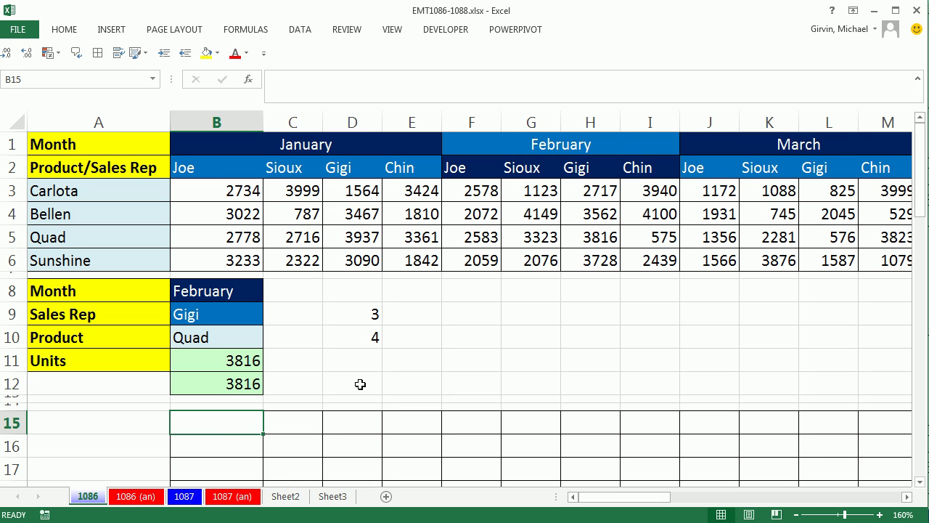
# - Begin =AND($A3=$B$10, in B15 to test for the chosen product
pyautogui.write('=')
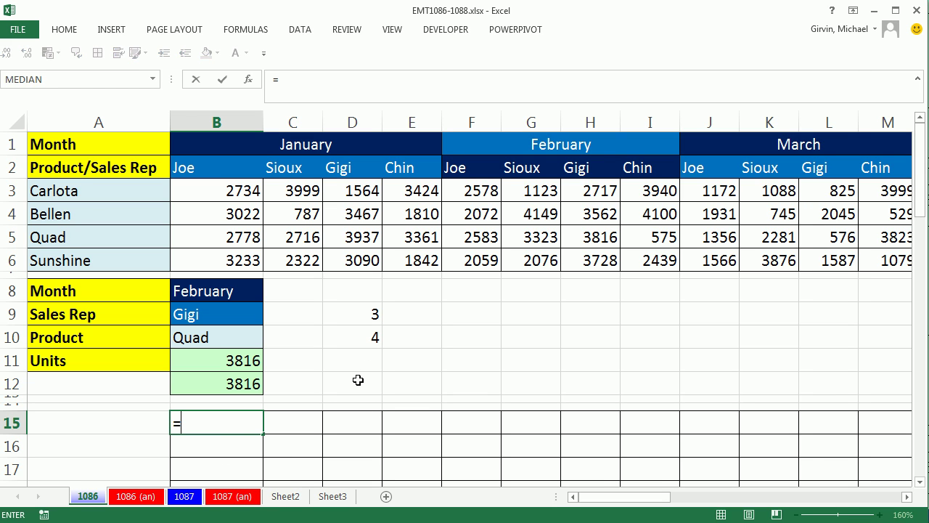
pyautogui.press('Escape')
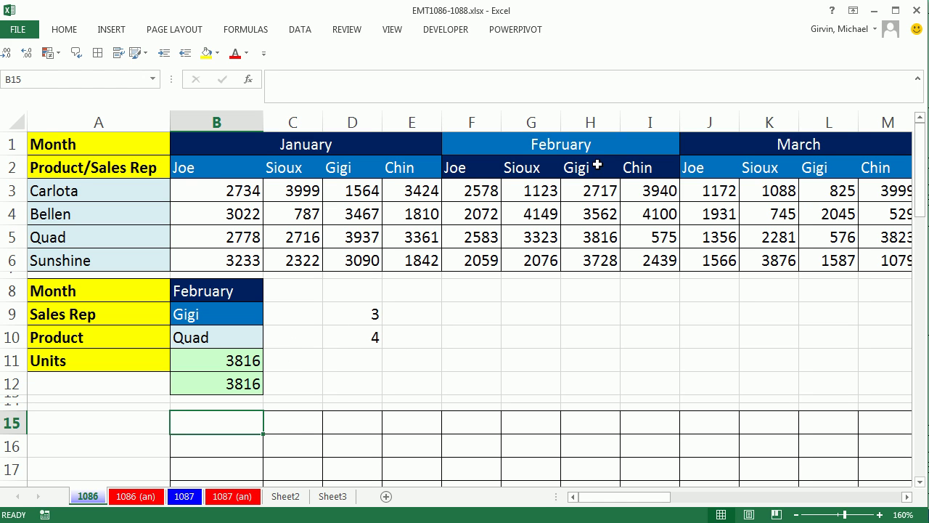
pyautogui.click(592, 239)
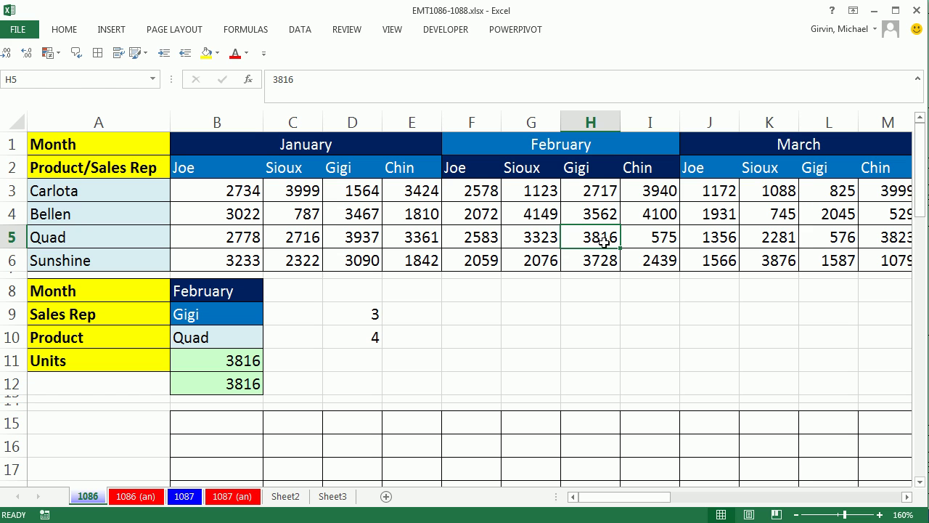
pyautogui.click(228, 421)
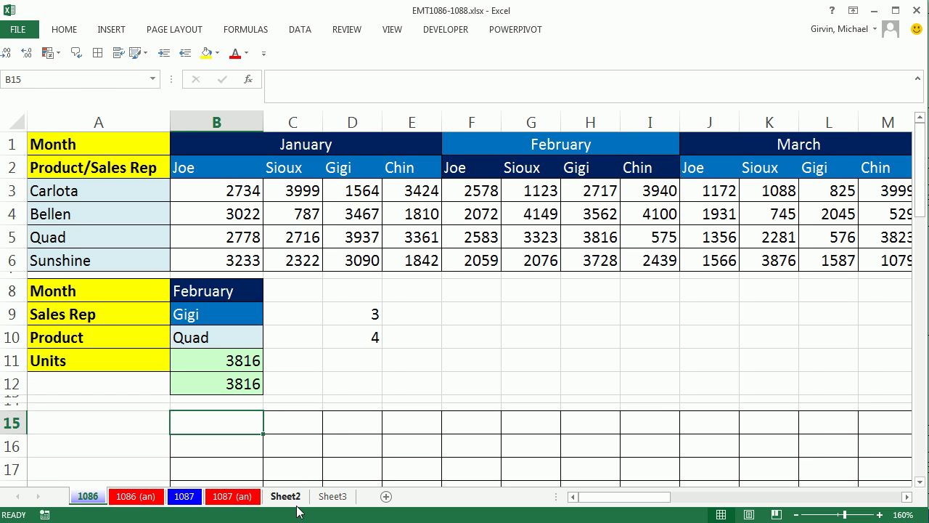
pyautogui.write('=and')
pyautogui.press('Tab')
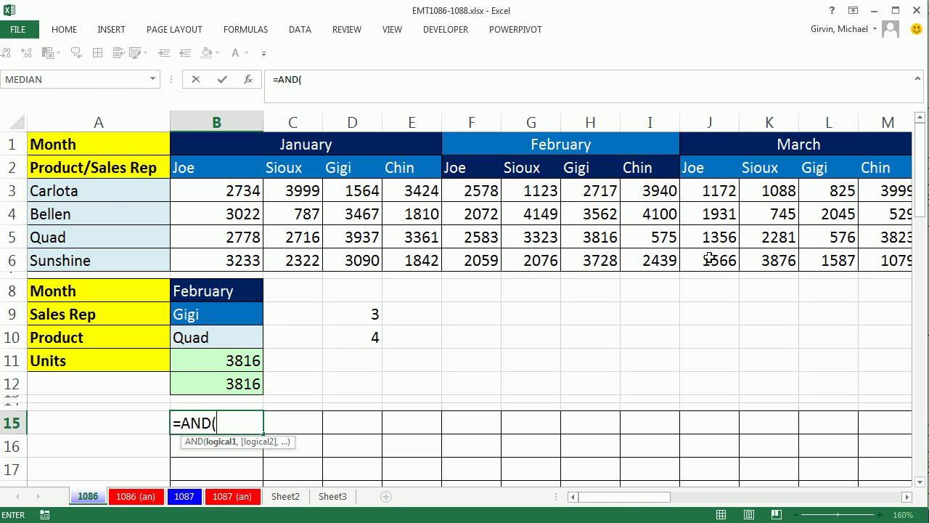
pyautogui.click(109, 189)
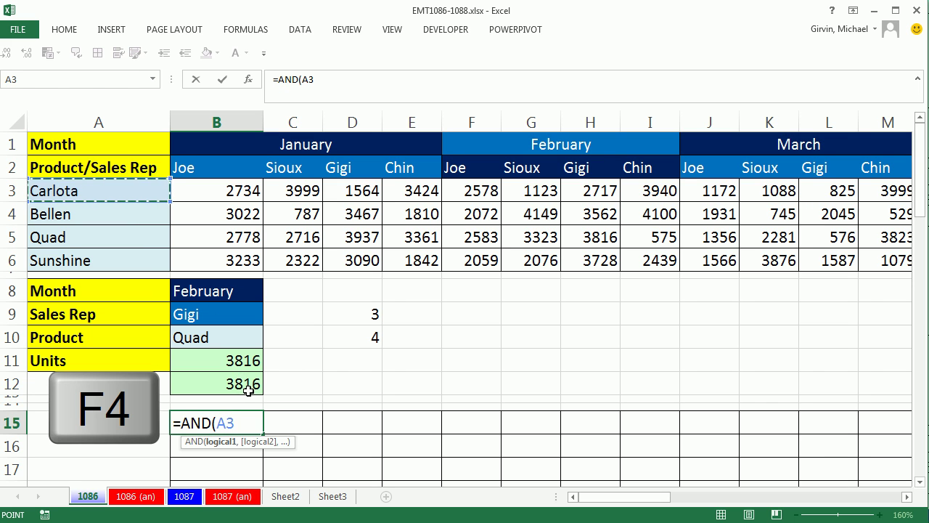
pyautogui.press('F4')
pyautogui.press('F4')
pyautogui.press('F4')
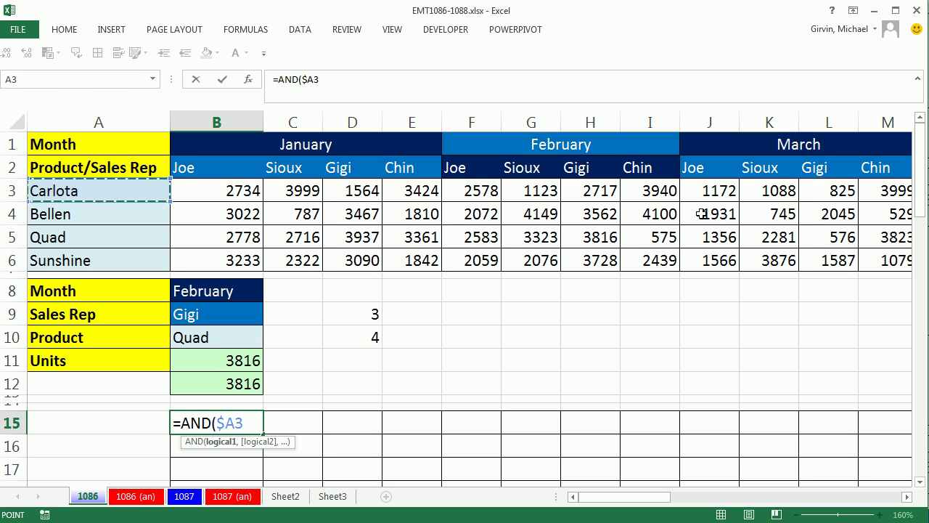
pyautogui.write('=')
pyautogui.click(212, 335)
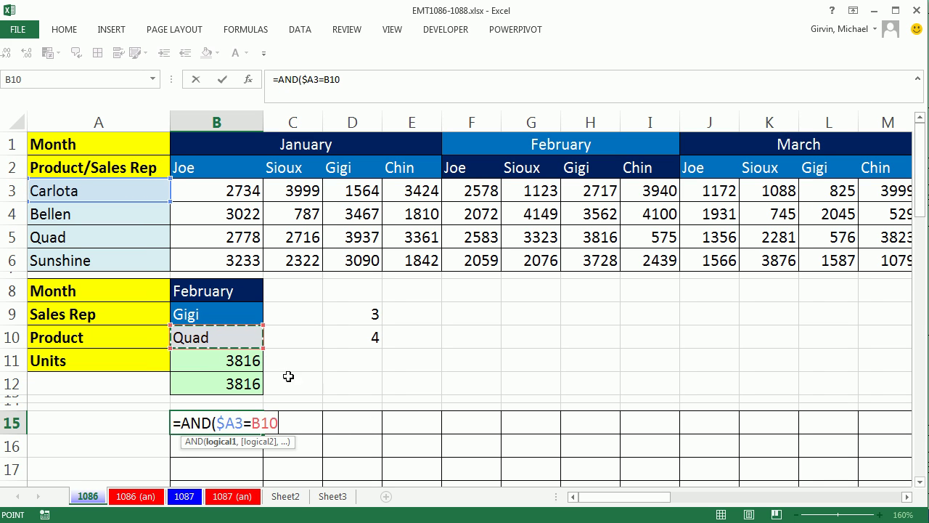
pyautogui.press('F4')
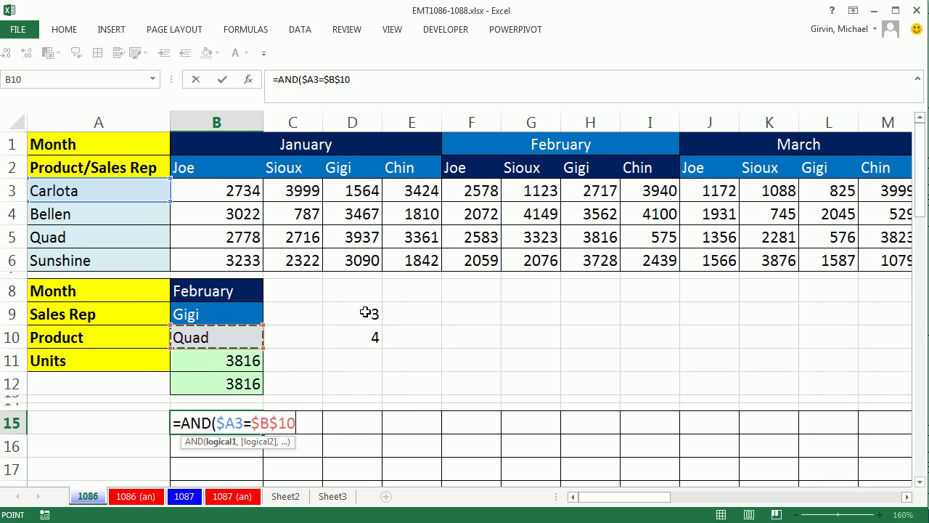
pyautogui.write(',')
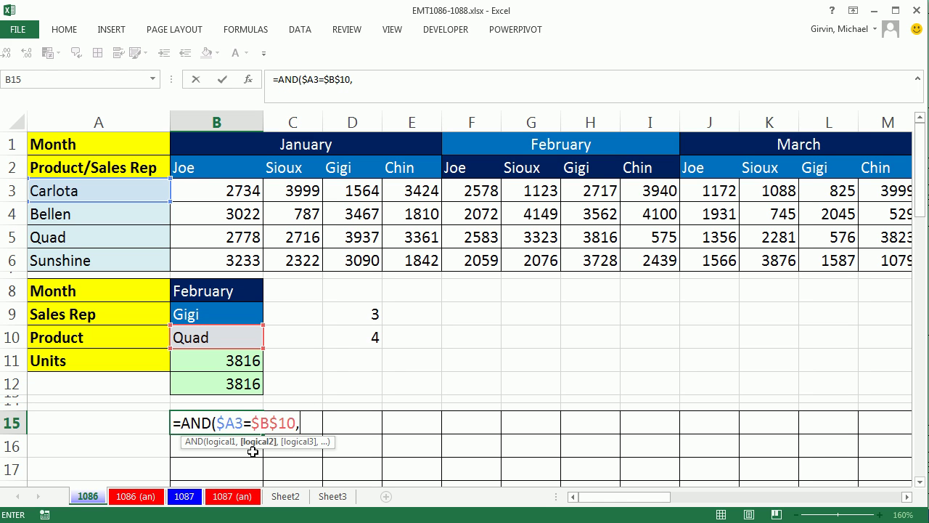
# - Add the sales rep comparison B$2=$B$9 to the AND formula
pyautogui.click(210, 167)
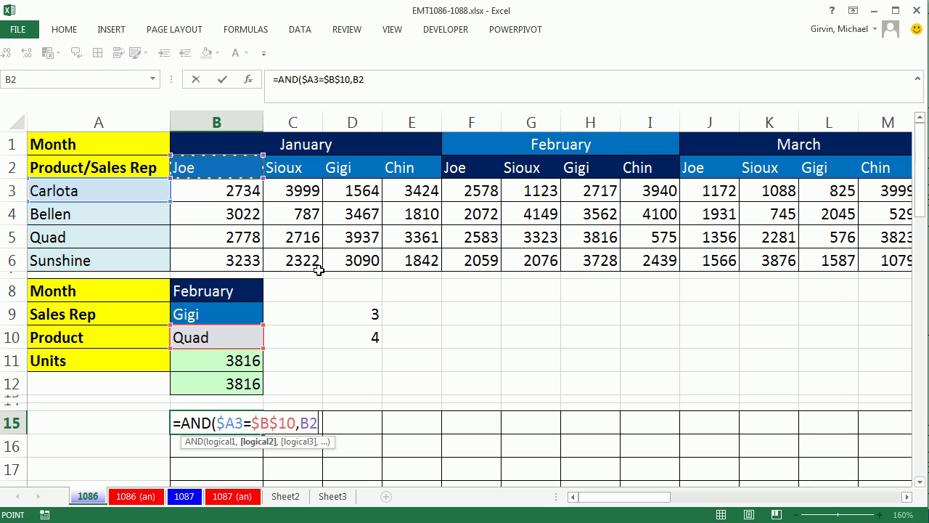
pyautogui.press('F4')
pyautogui.press('F4')
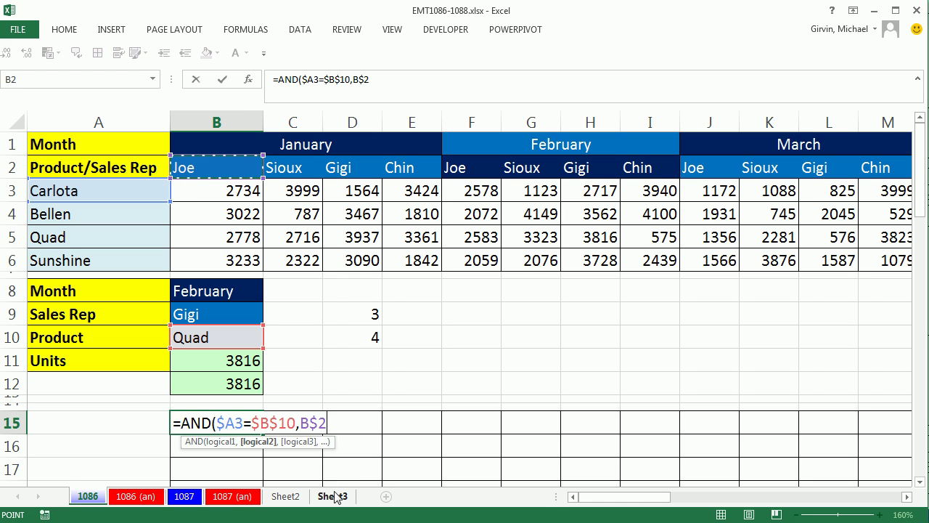
pyautogui.write('=')
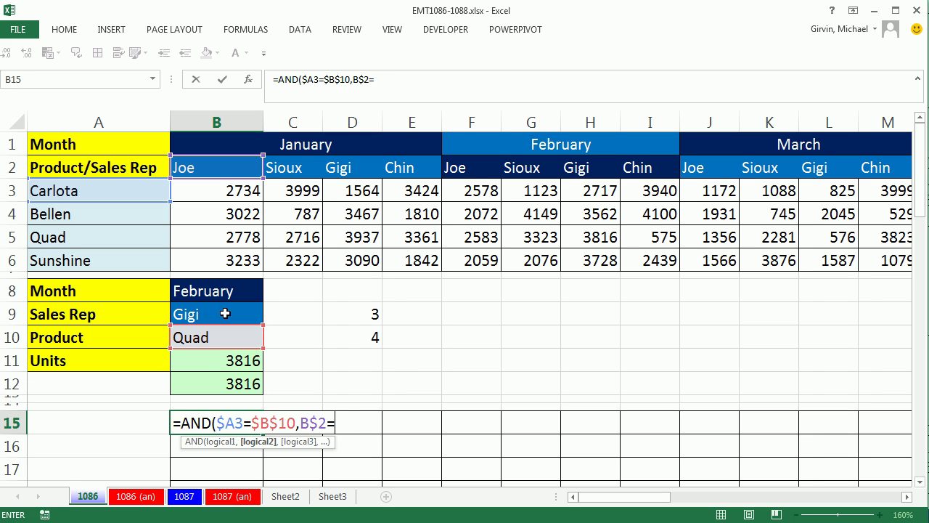
pyautogui.click(225, 314)
pyautogui.press('F4')
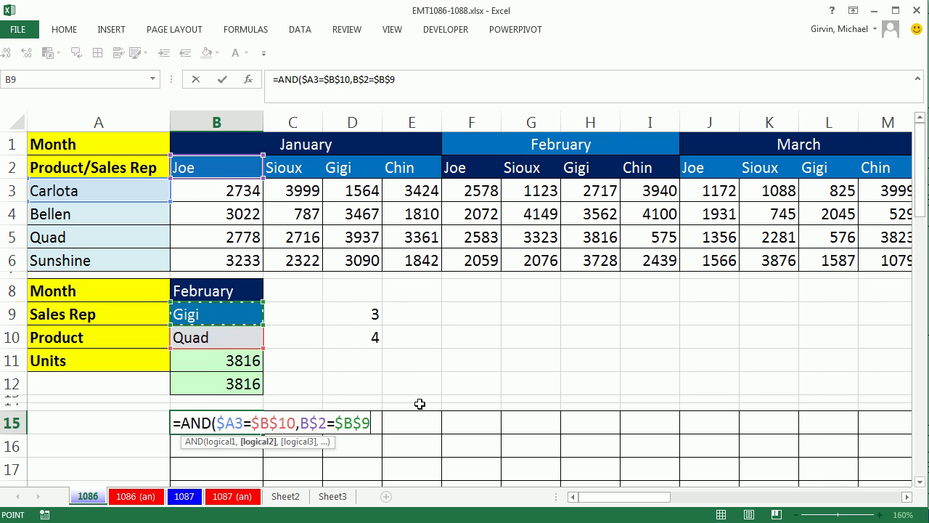
# - Add a comma and begin a DATE function as the third test in B15's formula
pyautogui.write(',')
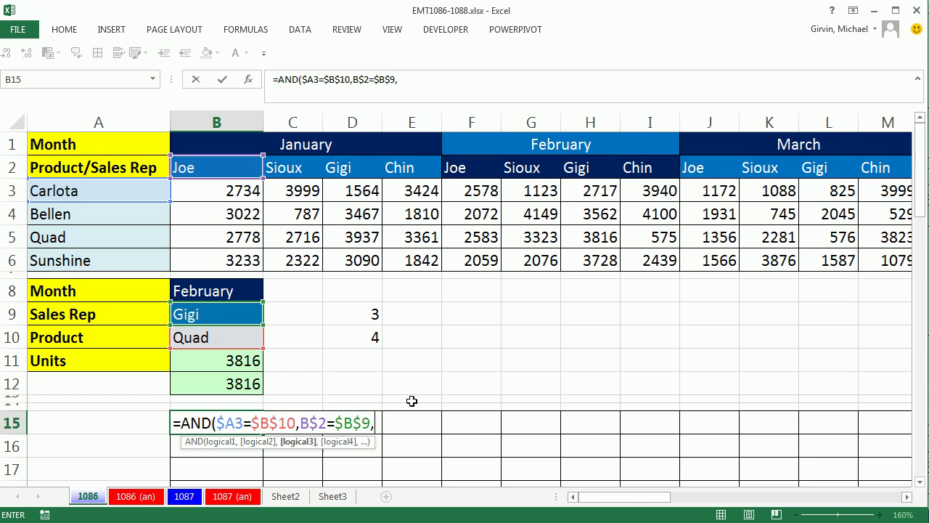
pyautogui.scroll(-1, 411, 401)
pyautogui.scroll(1, 412, 401)
pyautogui.write('date')
pyautogui.press('Tab')
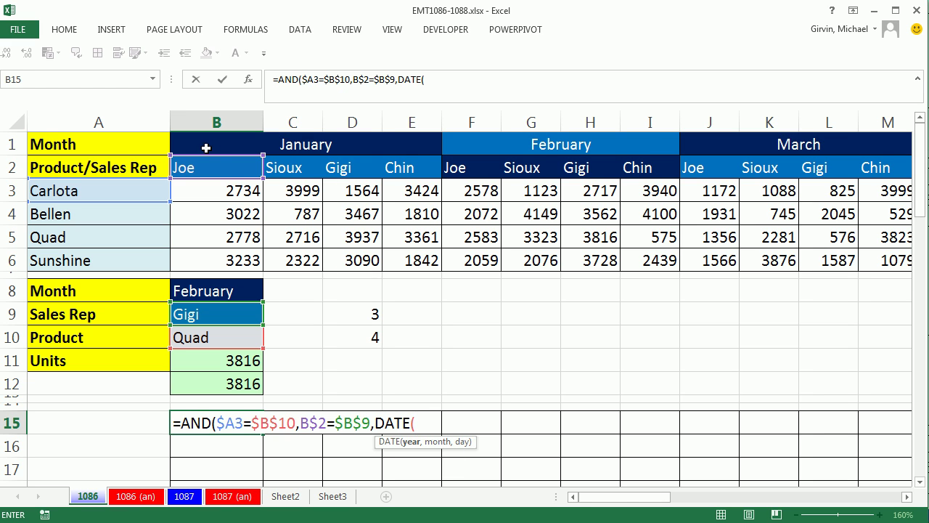
# - Enter 2014 as the year and start a MONTH function for the month argument
pyautogui.write('014,')
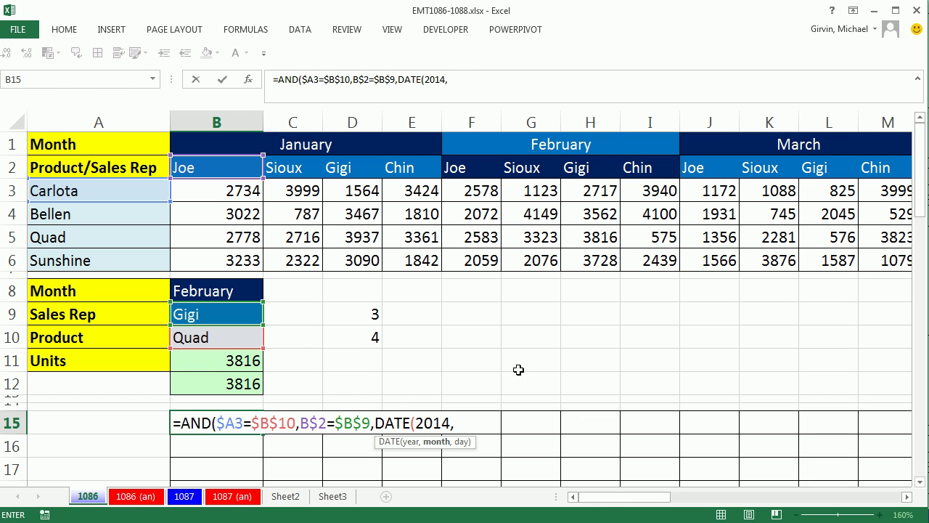
pyautogui.write('mat')
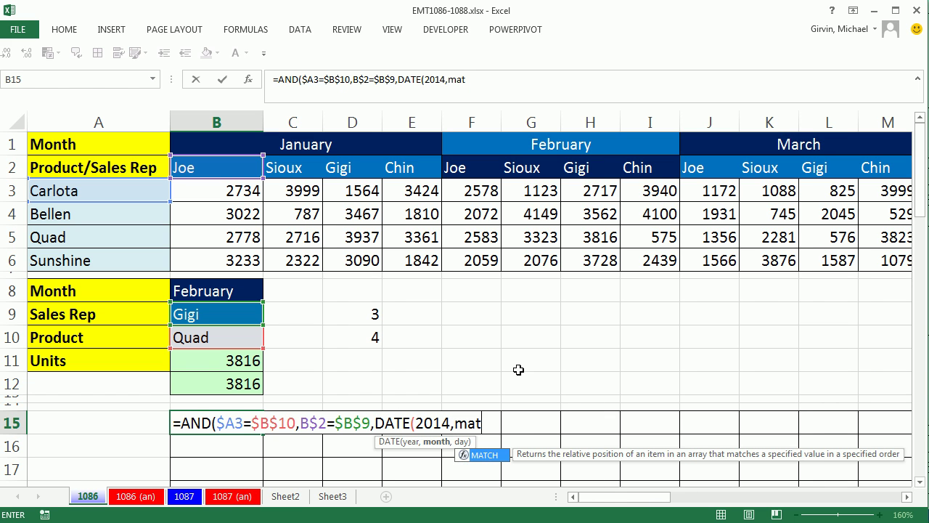
pyautogui.press('BackSpace')
pyautogui.press('BackSpace')
pyautogui.write('o')
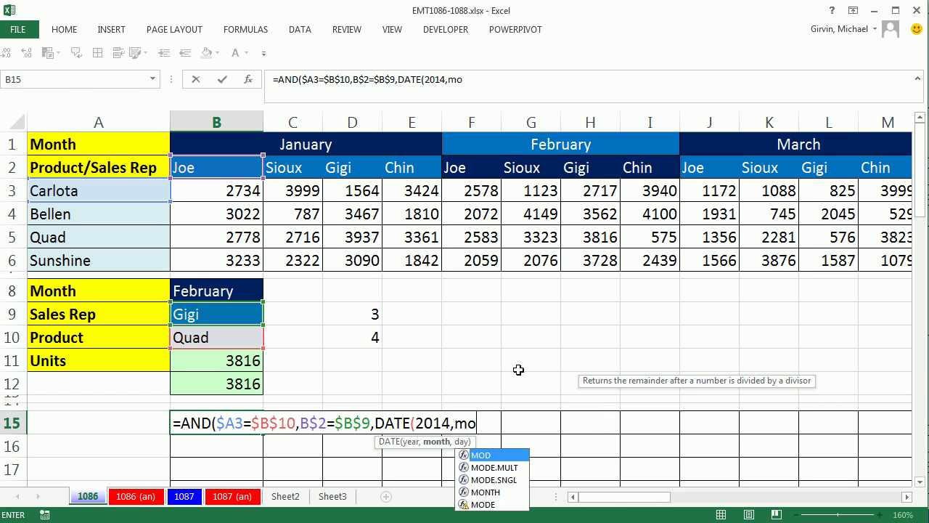
pyautogui.write('m')
pyautogui.press('BackSpace')
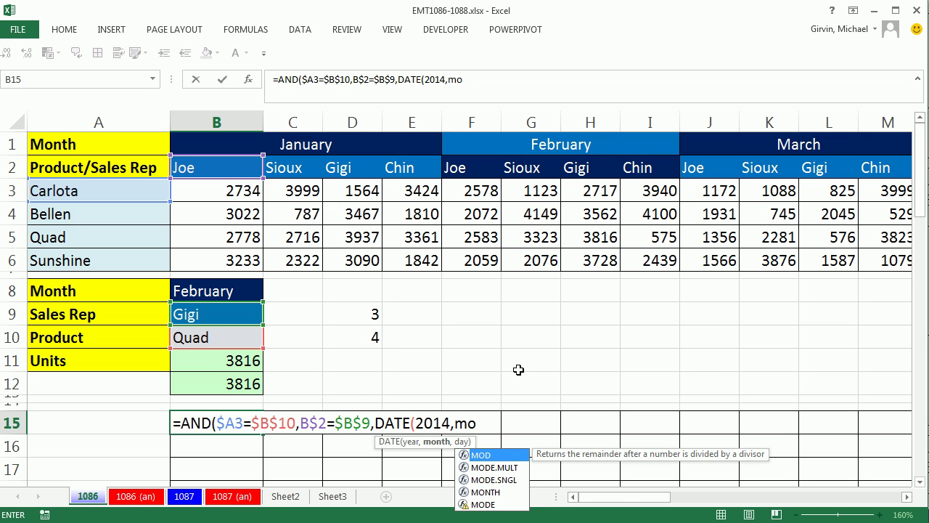
pyautogui.write('n')
pyautogui.press('Tab')
# - Complete DATE(2014,MONTH(B8&1),1) from B8's month and commit the formula
pyautogui.click(238, 292)
pyautogui.write('&1')
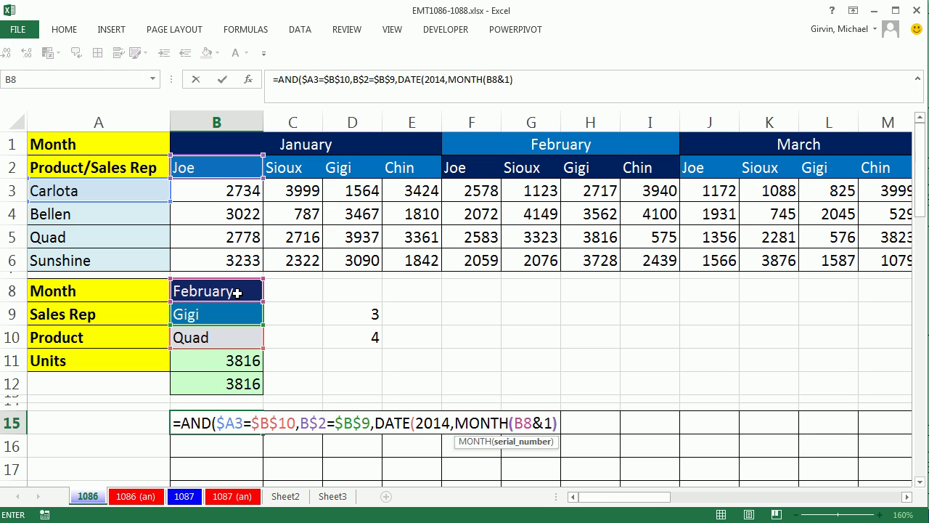
pyautogui.write('),1')
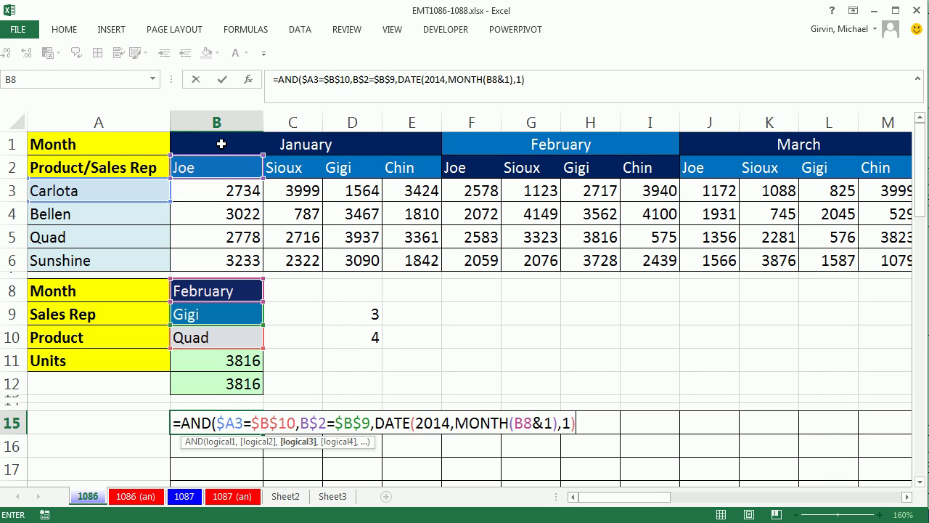
pyautogui.click(174, 427)
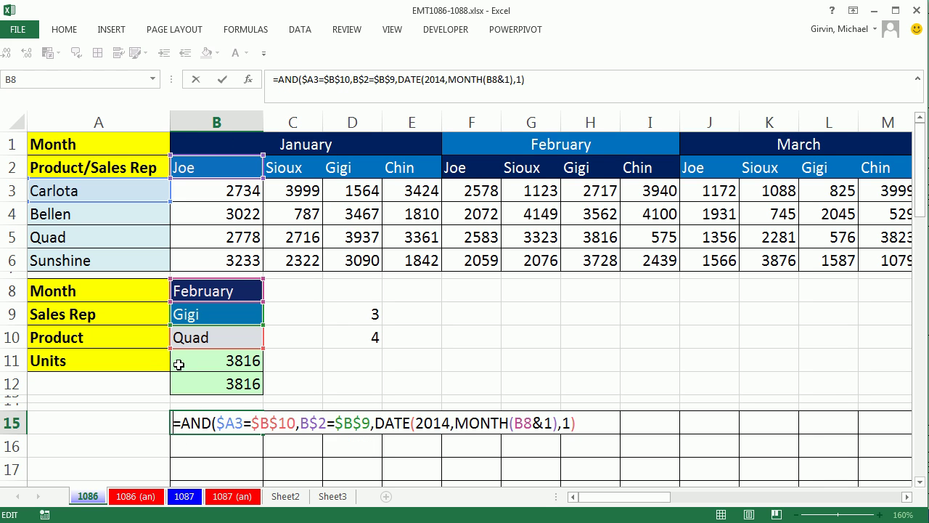
pyautogui.click(232, 149)
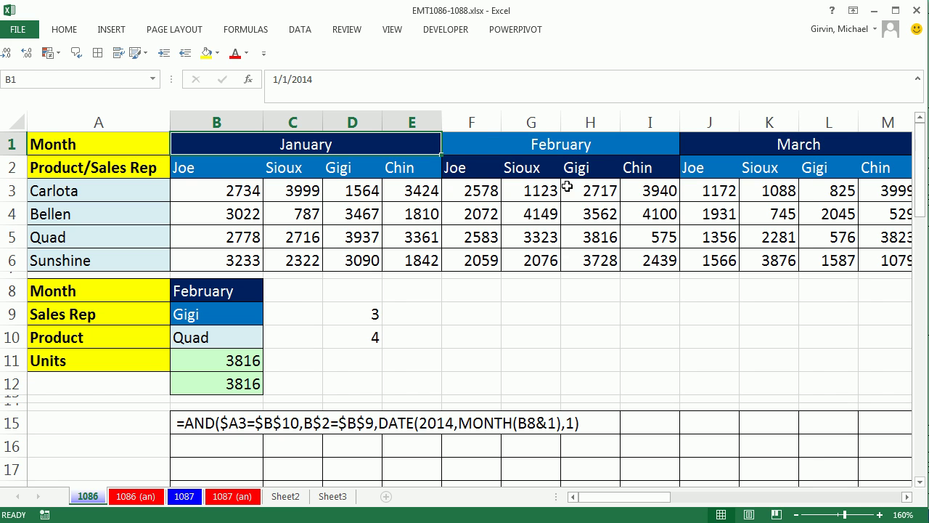
# - Reopen B15's formula and make the B8 reference absolute as $B$8
pyautogui.click(178, 425)
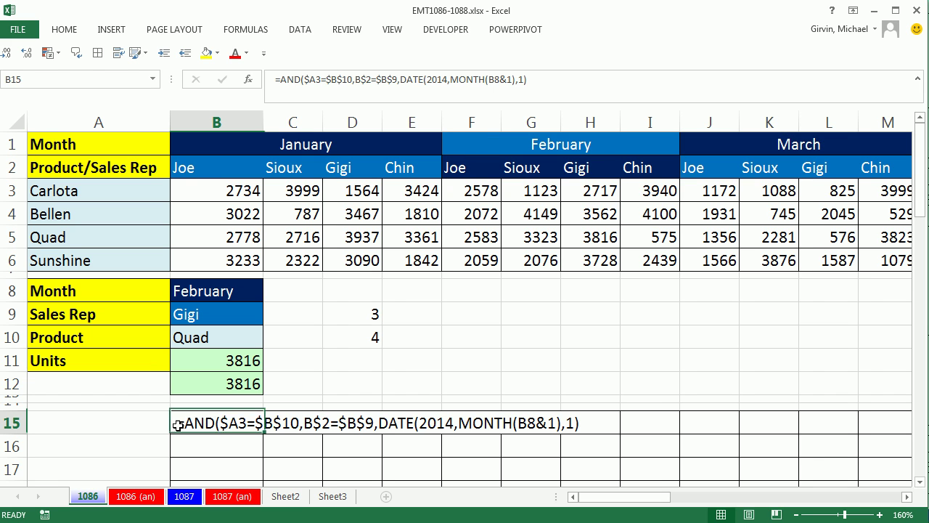
pyautogui.press('F2')
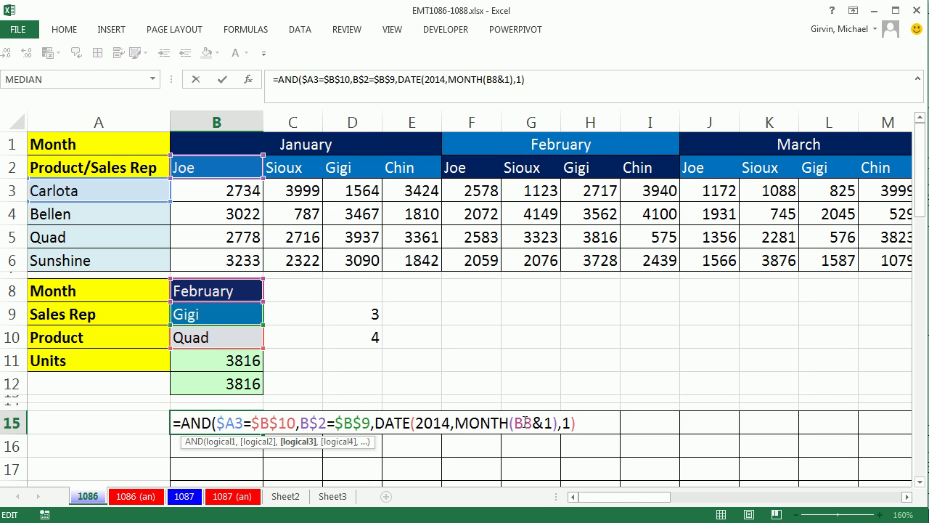
pyautogui.press('Left')
pyautogui.press('Left')
pyautogui.press('Left')
pyautogui.press('Left')
pyautogui.press('Left')
pyautogui.press('Left')
pyautogui.press('Left')
pyautogui.press('F4')
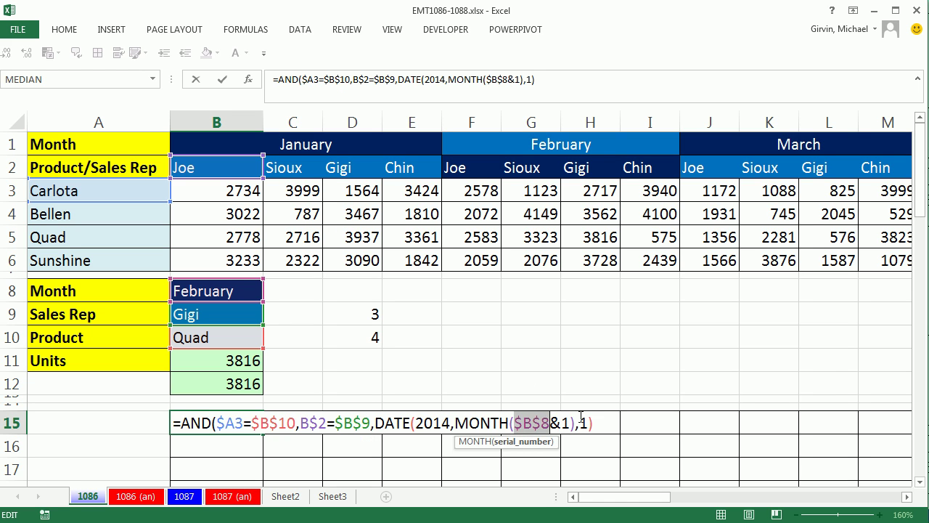
pyautogui.press('End')
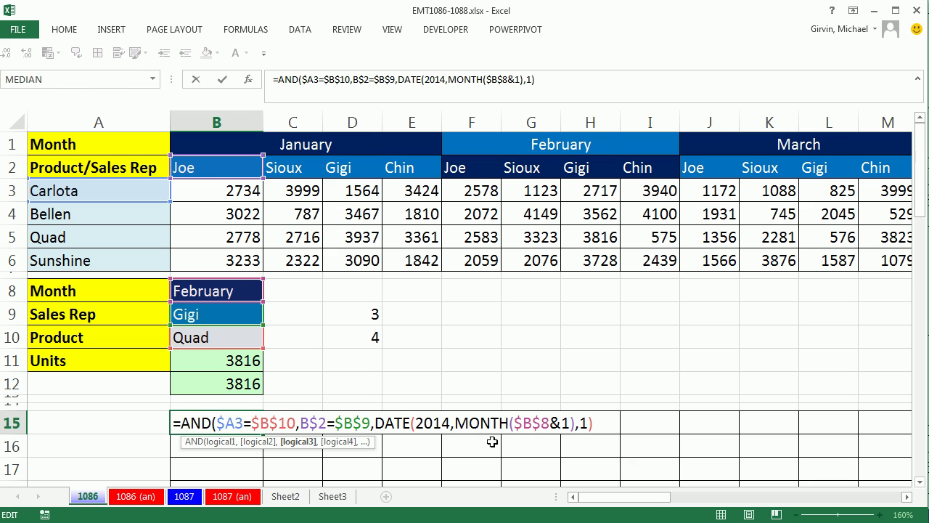
# - Compare the date with LOOKUP(9.9E+307,B1:B1) over the month header row
pyautogui.write('=lo')
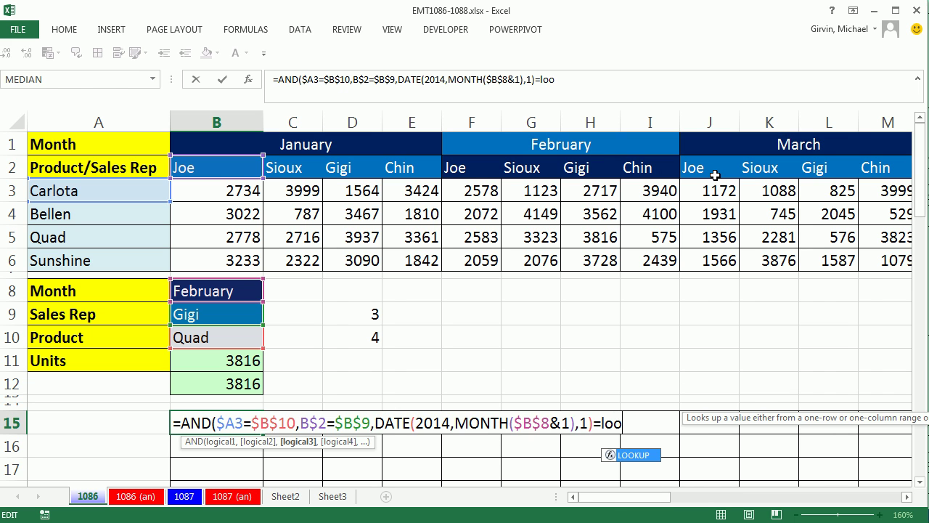
pyautogui.write('o')
pyautogui.press('Tab')
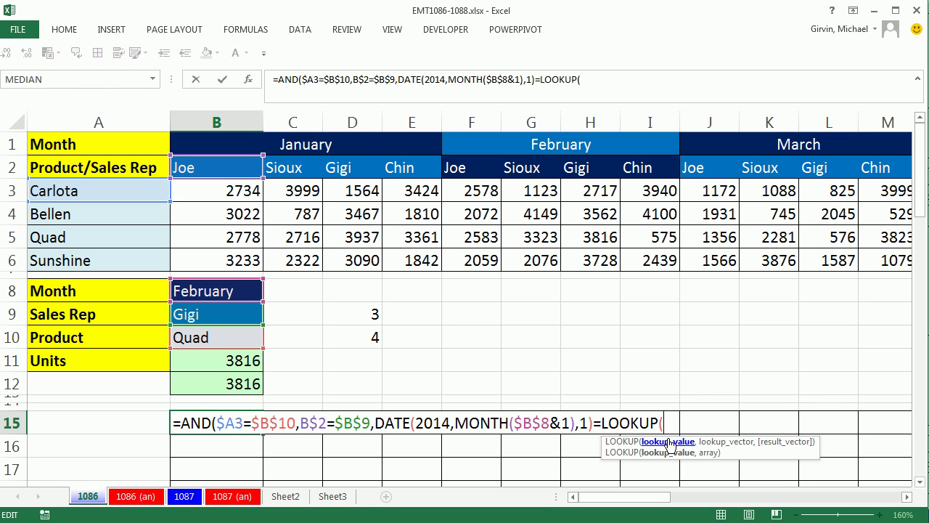
pyautogui.write('9.9E+3')
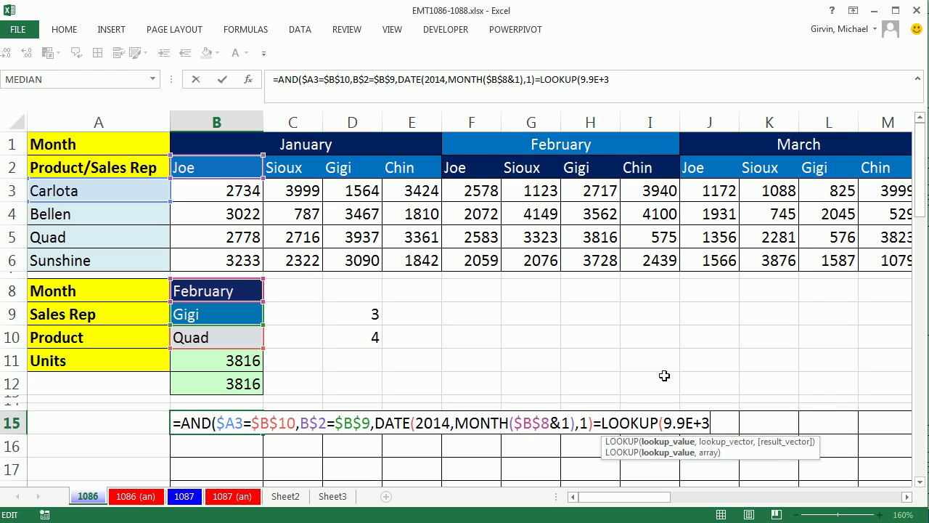
pyautogui.write('07,')
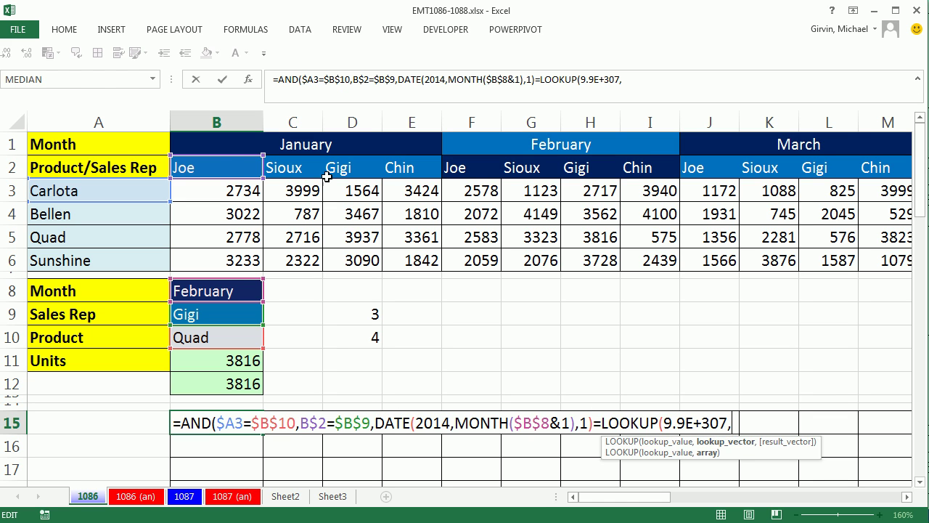
pyautogui.click(211, 148)
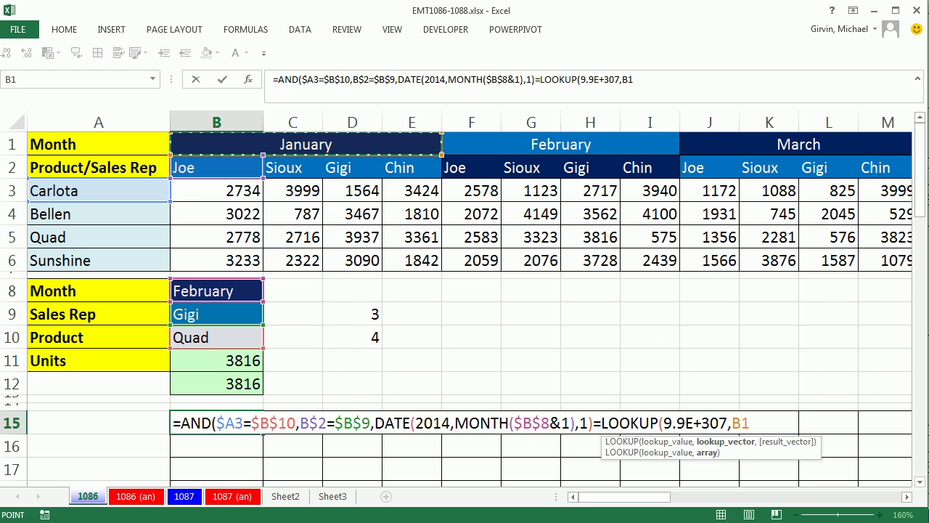
pyautogui.press('F8')
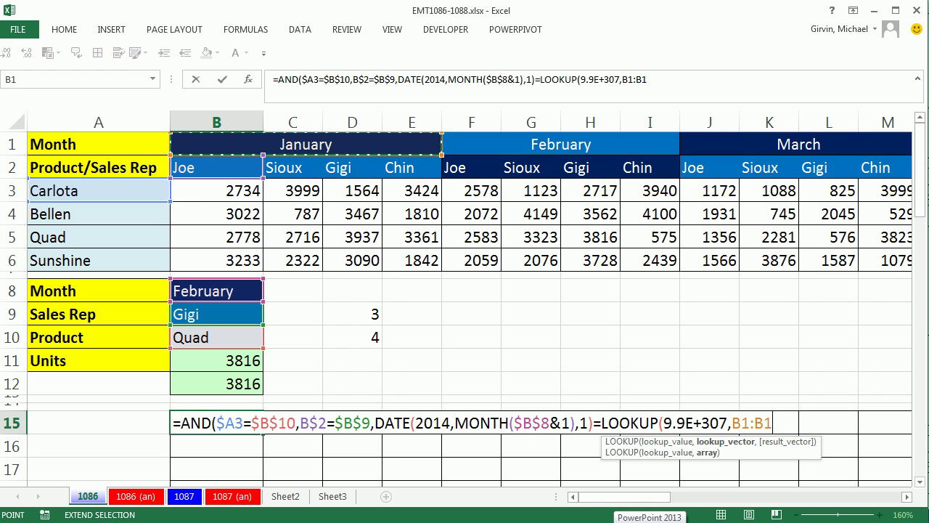
# - Lock the lookup range as $B$1:B$1
pyautogui.click(668, 520)
pyautogui.click(735, 422)
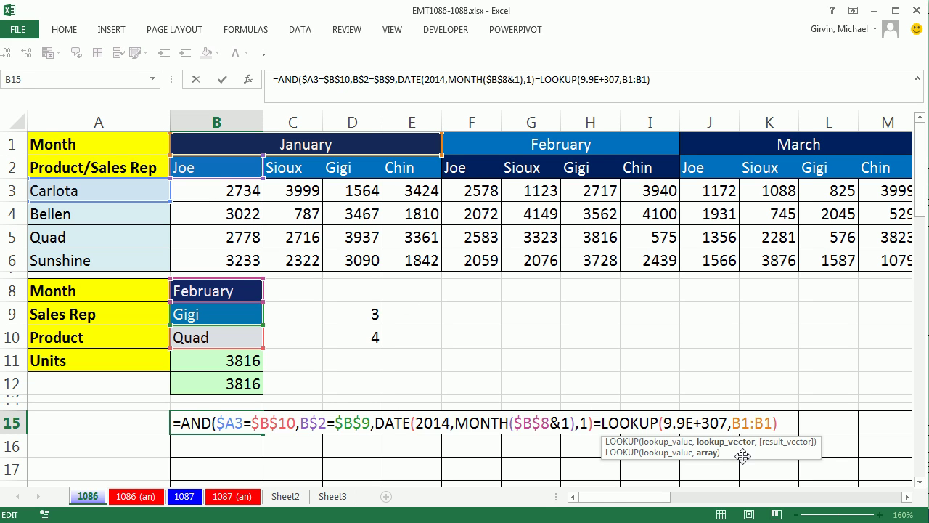
pyautogui.press('F4')
pyautogui.click(780, 427)
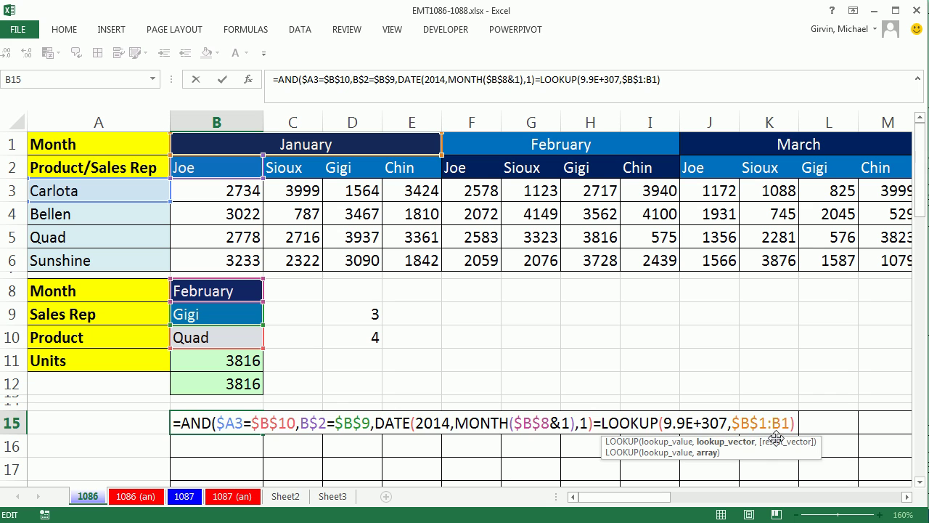
pyautogui.press('F4')
pyautogui.press('F4')
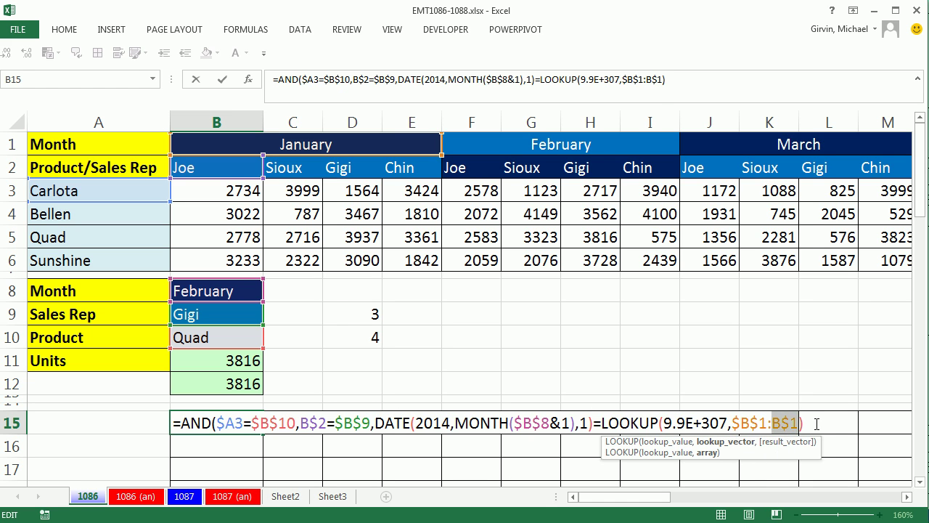
pyautogui.press('Right')
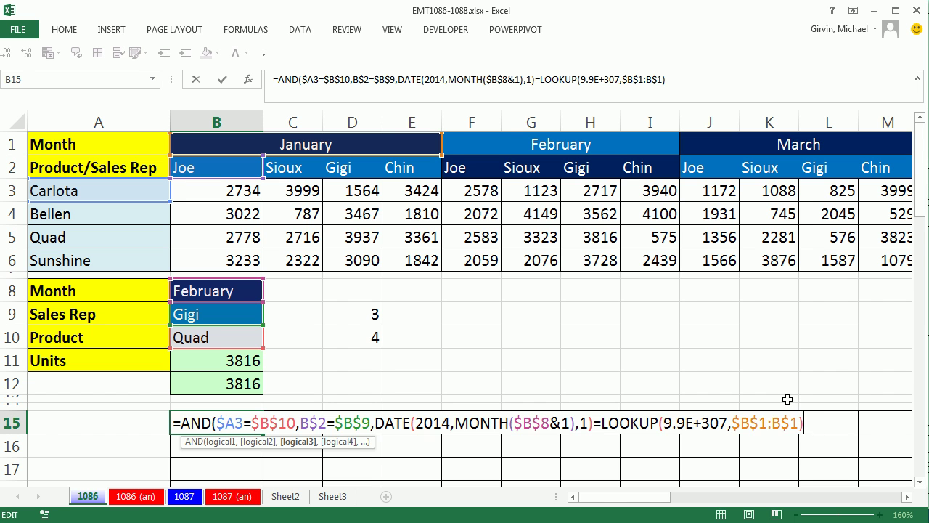
# - Enter the B15 test formula and fill it down to row 18 and across to AW
pyautogui.hotkey('ctrl', 'Return')
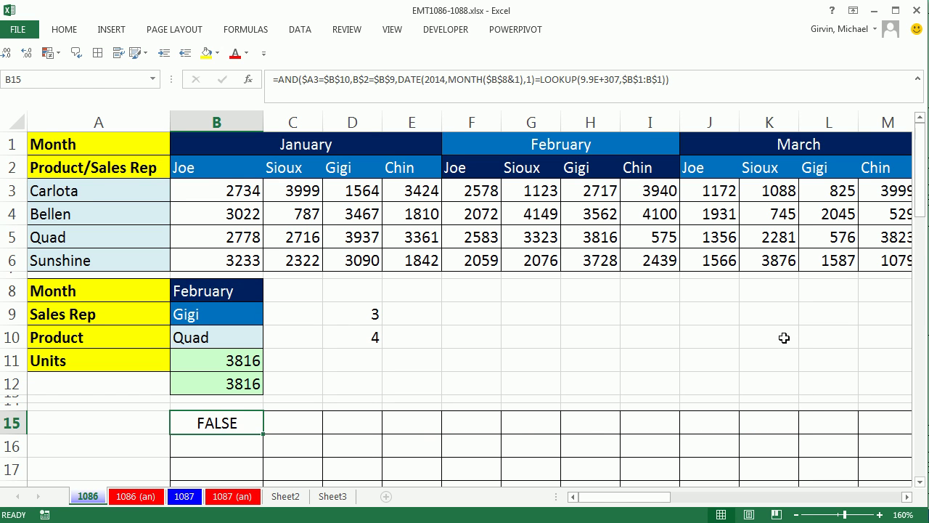
pyautogui.scroll(-1, 340, 333)
pyautogui.moveTo(263, 364); pyautogui.dragTo(780, 456)
pyautogui.moveTo(816, 503); pyautogui.dragTo(494, 457)
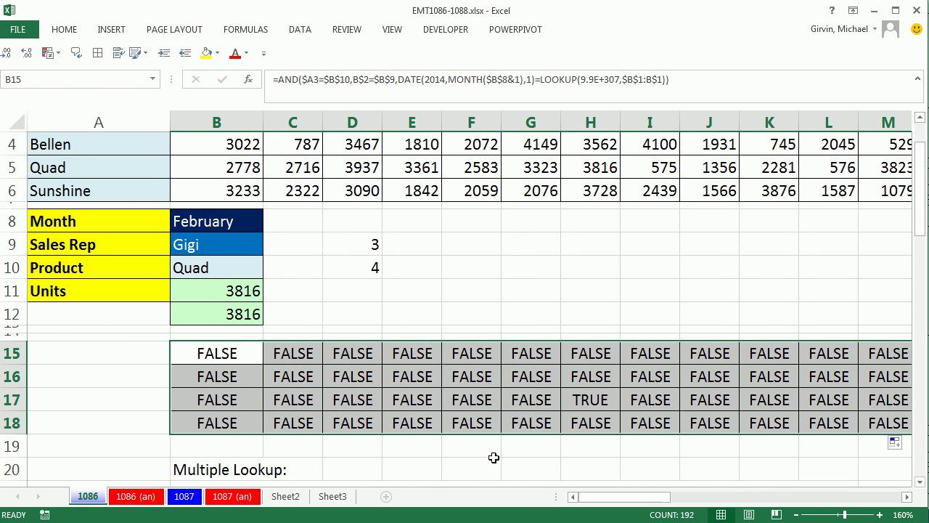
# - Check the H17 TRUE against 3816 in H5, then set the month to January so TRUE lands in D17
pyautogui.click(582, 396)
pyautogui.scroll(1, 590, 397)
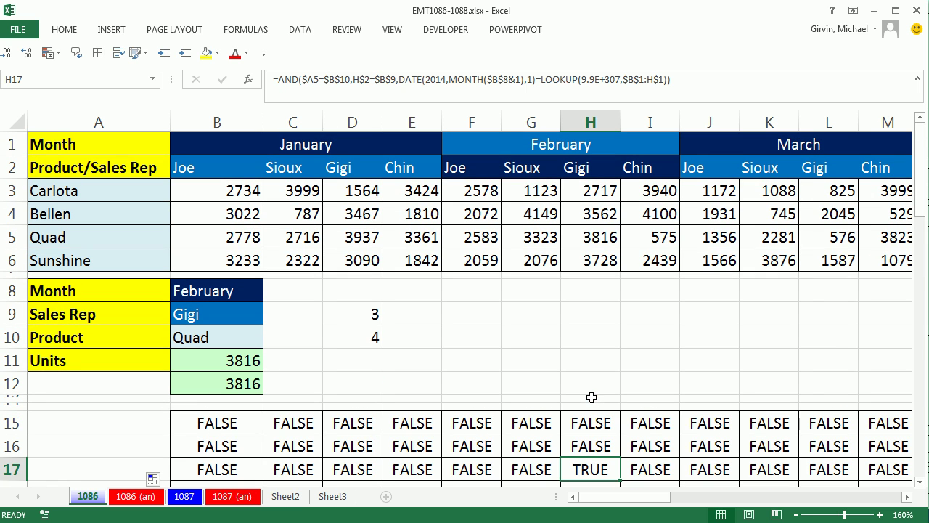
pyautogui.click(595, 241)
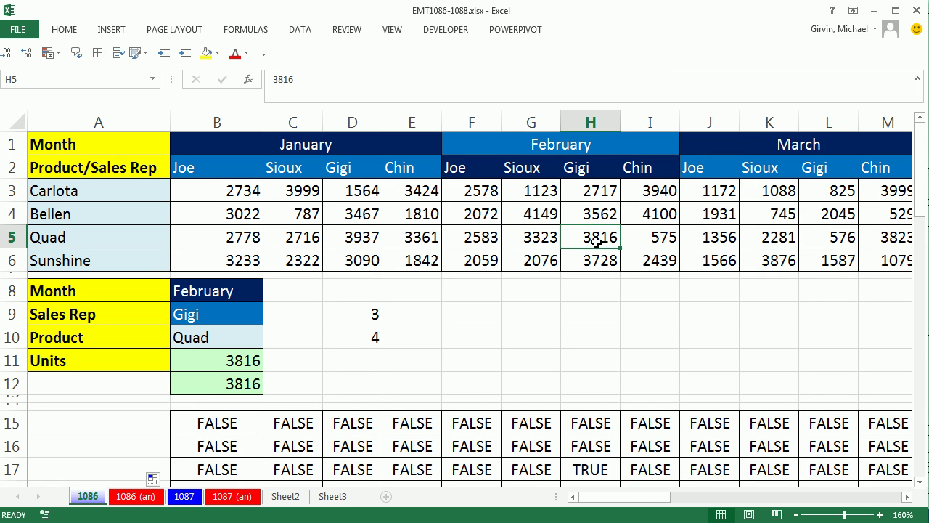
pyautogui.click(251, 295)
pyautogui.click(269, 294)
pyautogui.scroll(1, 267, 348)
pyautogui.click(202, 311)
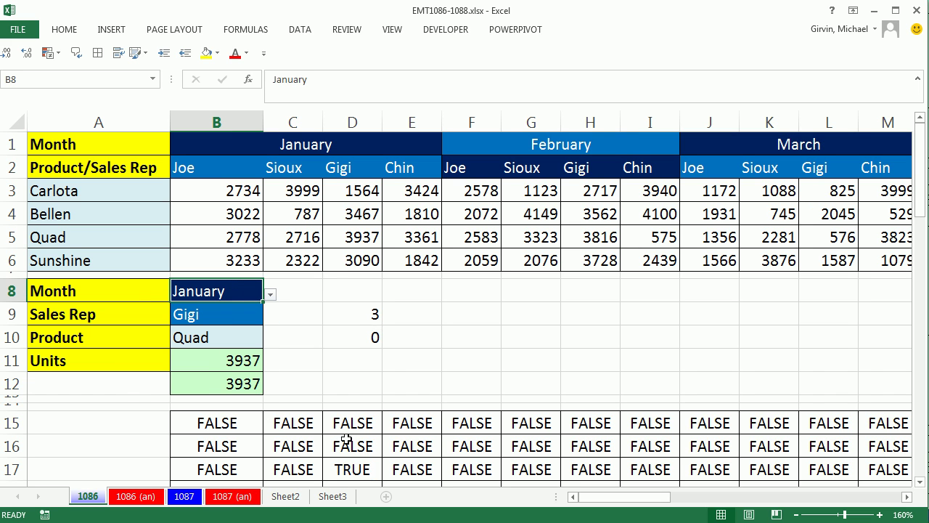
pyautogui.click(354, 468)
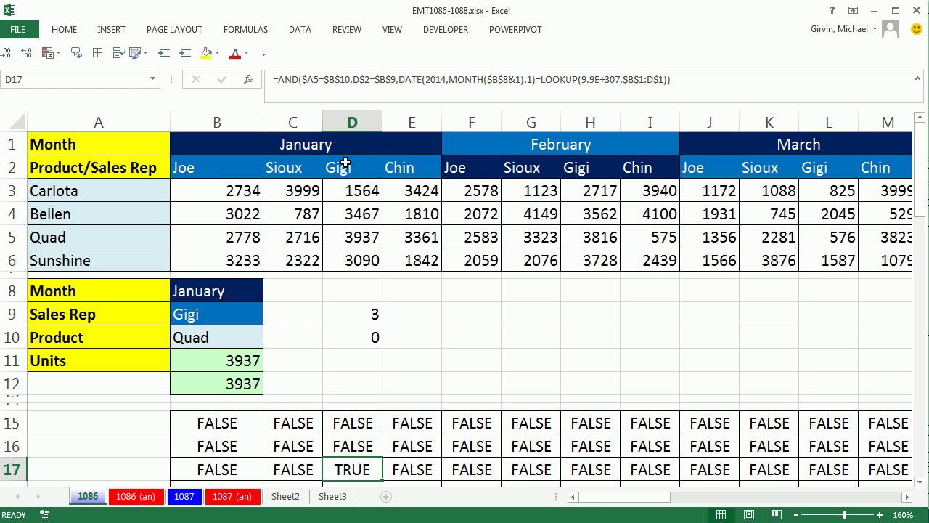
# - Copy B15's test formula and select the sales range B3:AW6
pyautogui.doubleClick(217, 422)
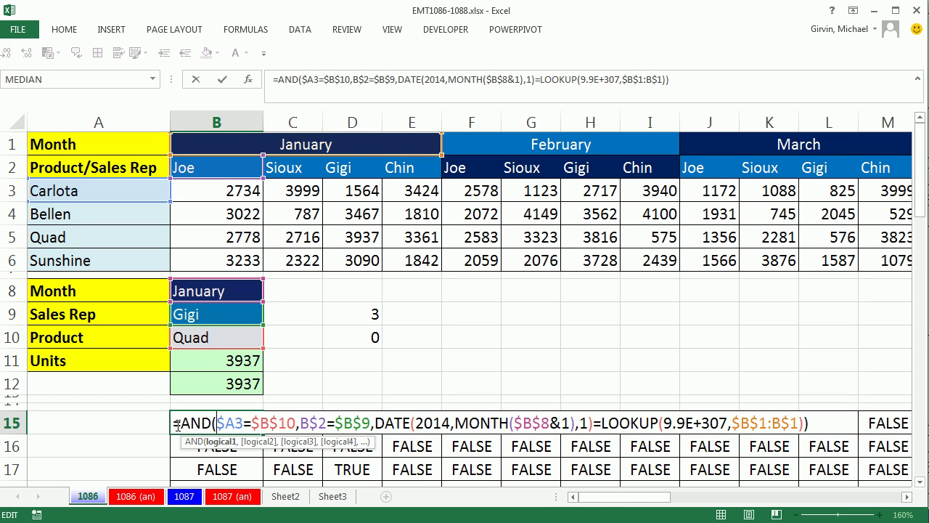
pyautogui.moveTo(176, 425); pyautogui.dragTo(839, 446)
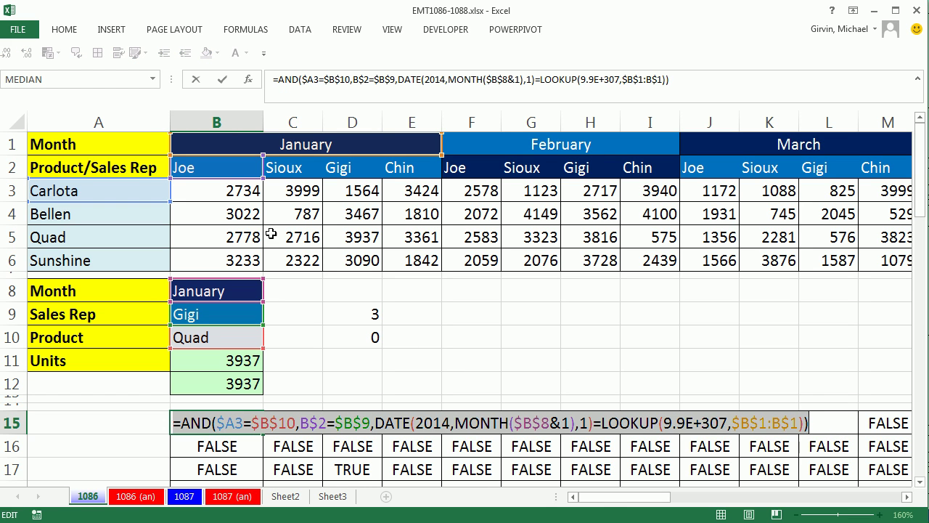
pyautogui.press('Escape')
pyautogui.click(243, 191)
pyautogui.hotkey('ctrl', 'shift', 'Down')
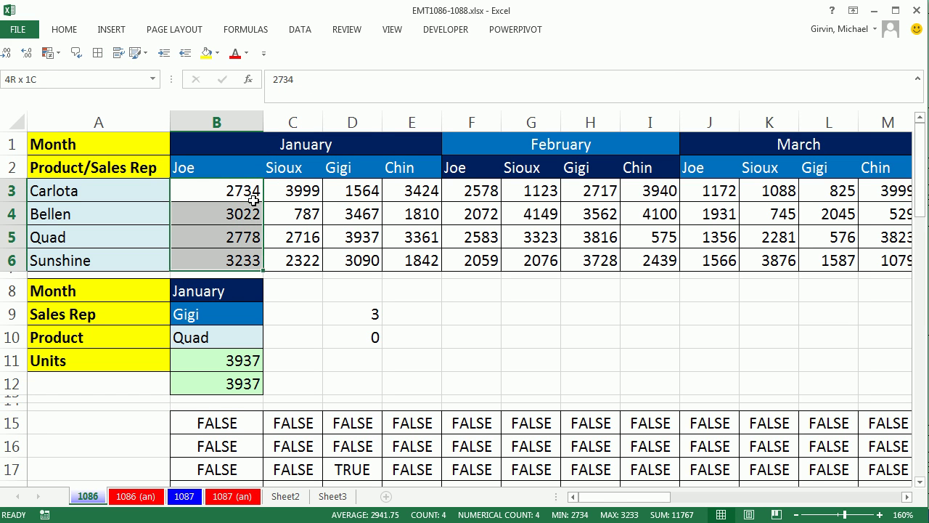
pyautogui.hotkey('ctrl', 'shift', 'Right')
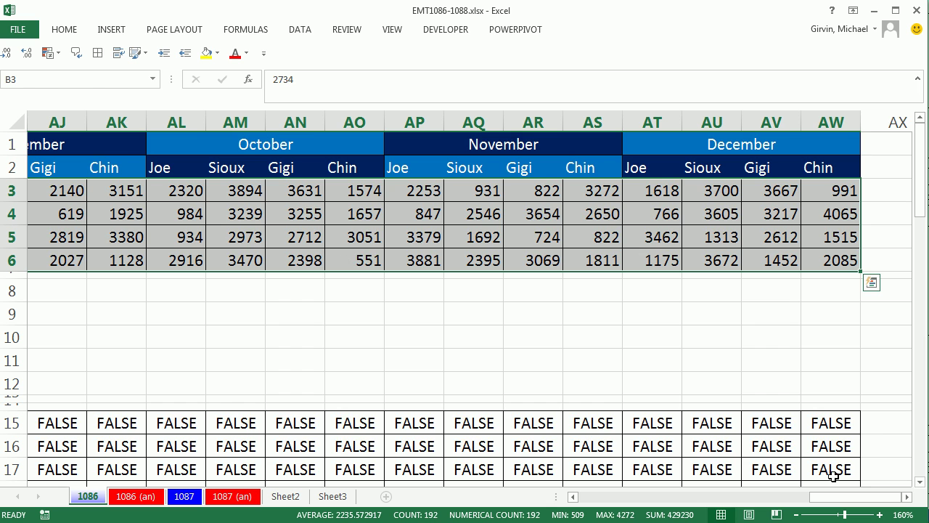
pyautogui.moveTo(830, 497); pyautogui.dragTo(589, 498)
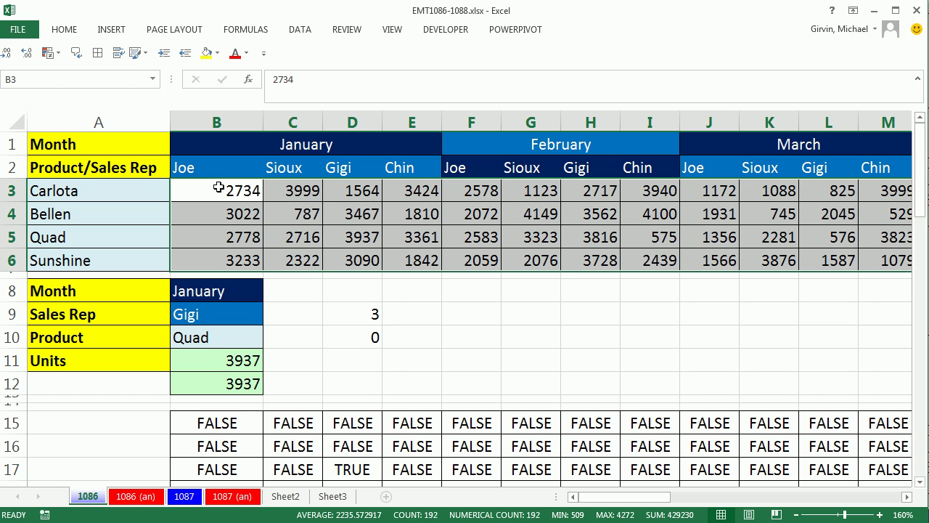
# - Create a new formula-based conditional formatting rule using the pasted test formula
pyautogui.press('alt')
pyautogui.press('o')
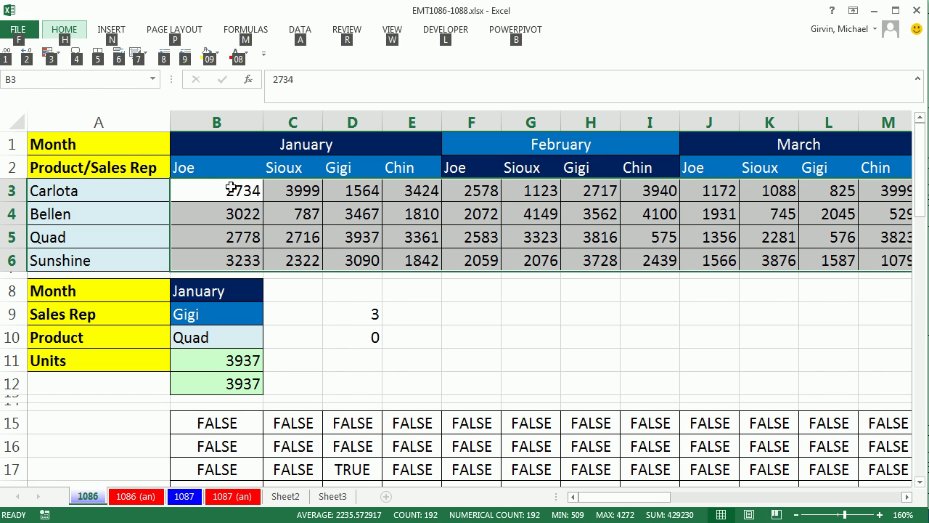
pyautogui.press('d')
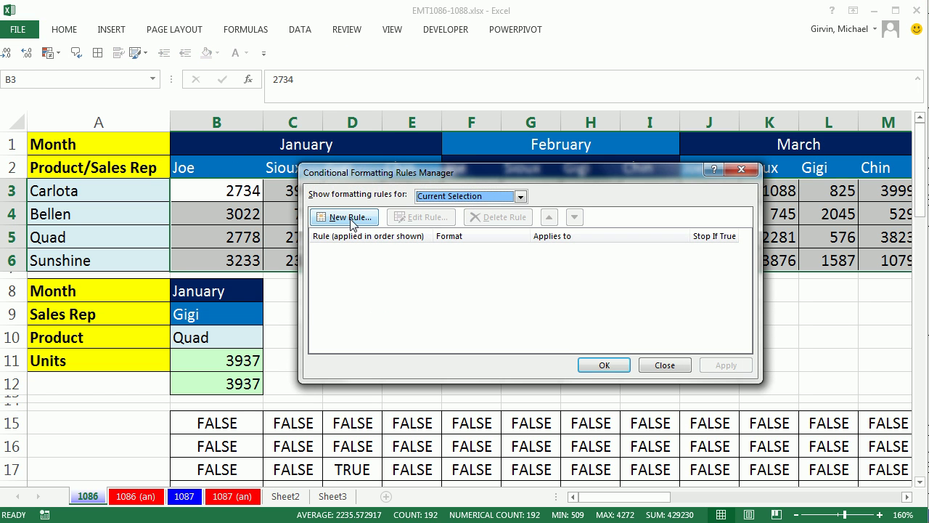
pyautogui.click(351, 220)
pyautogui.click(439, 238)
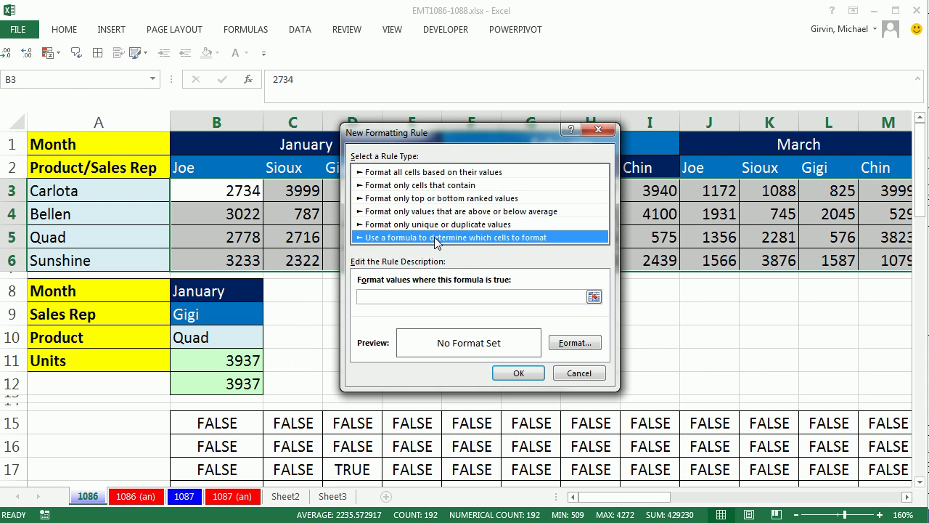
pyautogui.click(446, 296)
pyautogui.hotkey('ctrl', 'v')
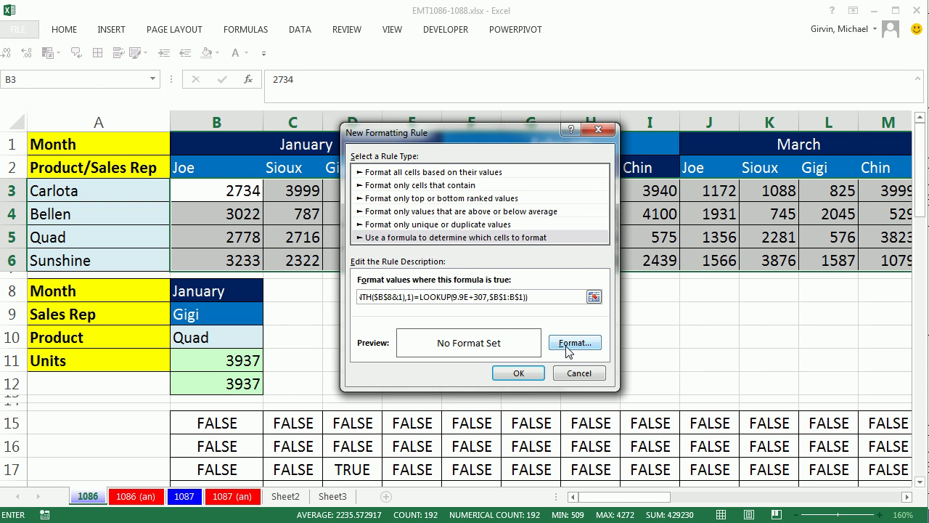
# - Give the rule red fill and white font, then apply it
pyautogui.click(573, 342)
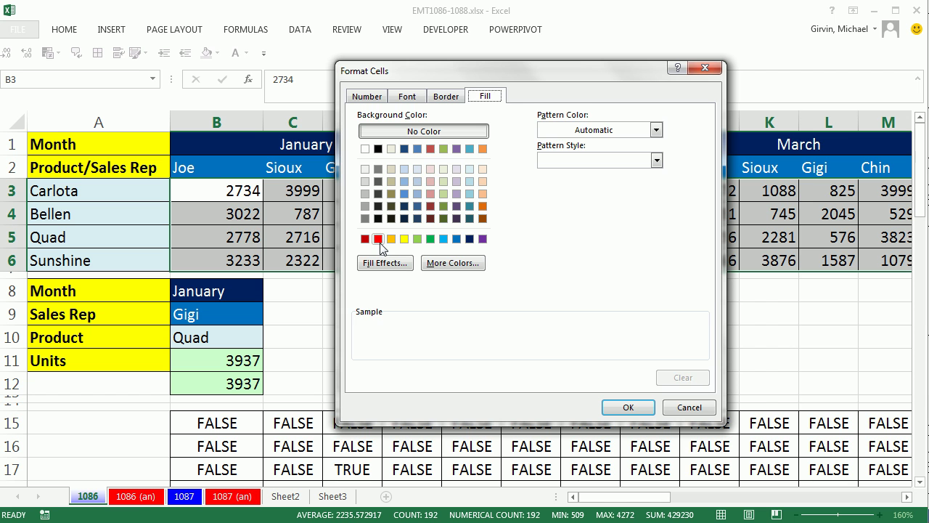
pyautogui.click(379, 239)
pyautogui.click(408, 97)
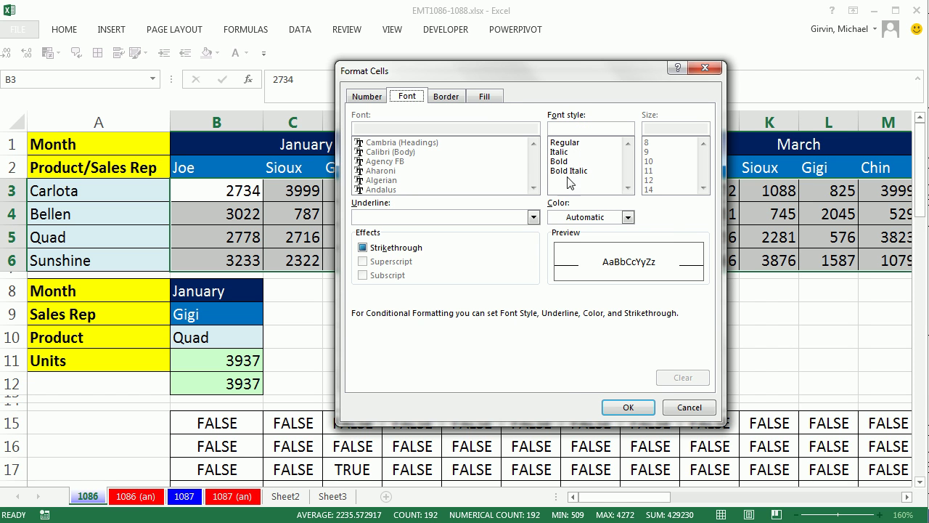
pyautogui.click(627, 217)
pyautogui.click(553, 254)
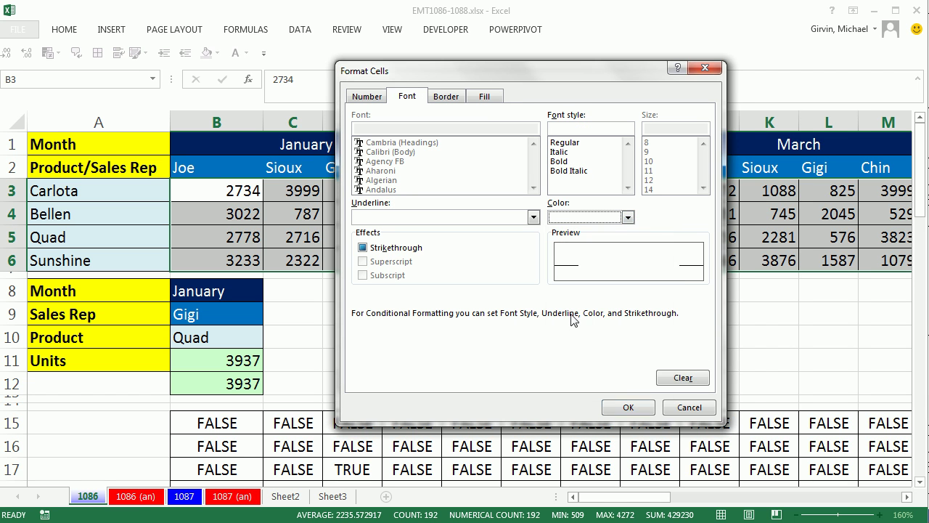
pyautogui.click(628, 407)
pyautogui.click(524, 374)
pyautogui.click(603, 362)
# - Choose February as the month in B8 and Joe as the sales rep in B9
pyautogui.click(227, 292)
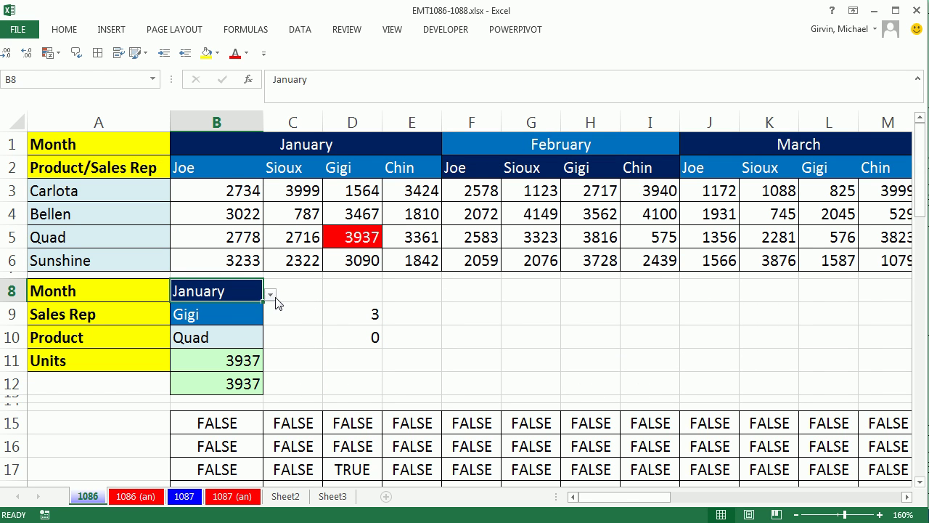
pyautogui.click(270, 294)
pyautogui.click(231, 322)
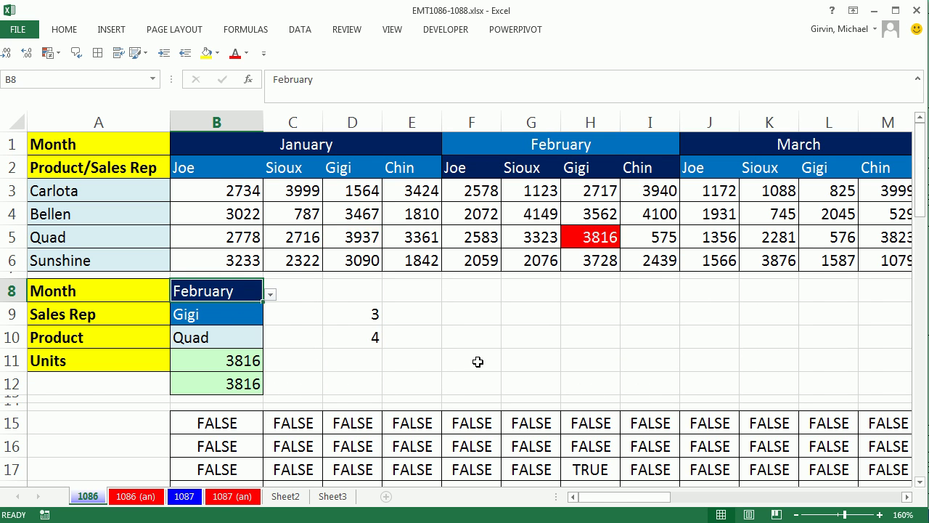
pyautogui.click(218, 322)
pyautogui.click(269, 318)
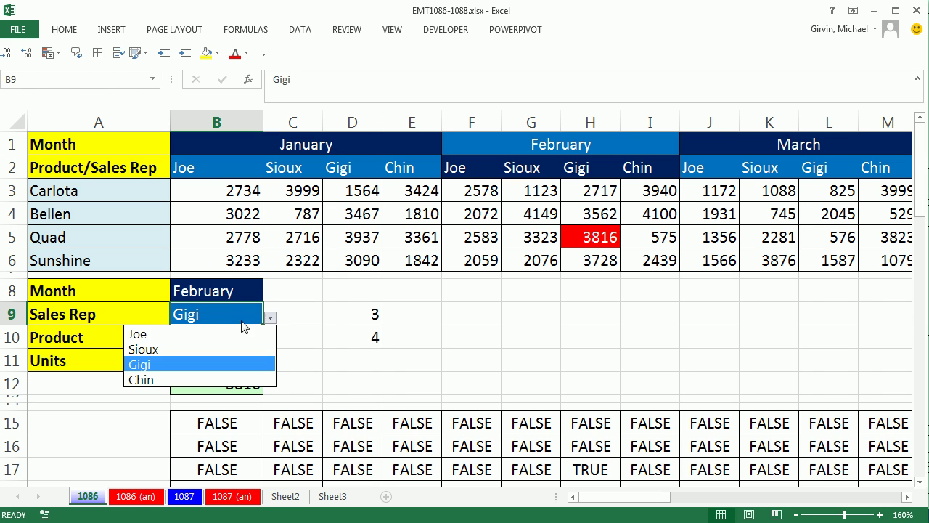
pyautogui.click(217, 334)
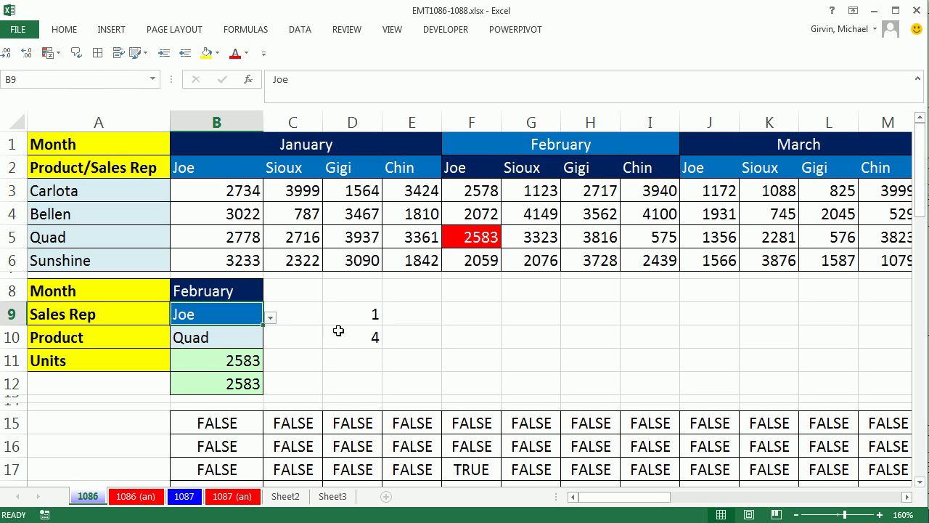
# - Review the lookup formulas in B12 and B11 without changing them
pyautogui.doubleClick(254, 383)
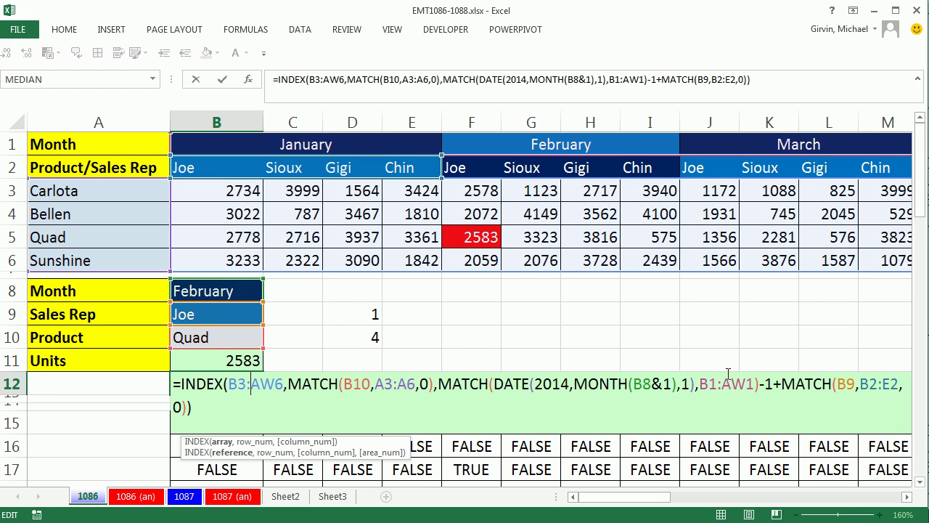
pyautogui.press('Escape')
pyautogui.doubleClick(247, 360)
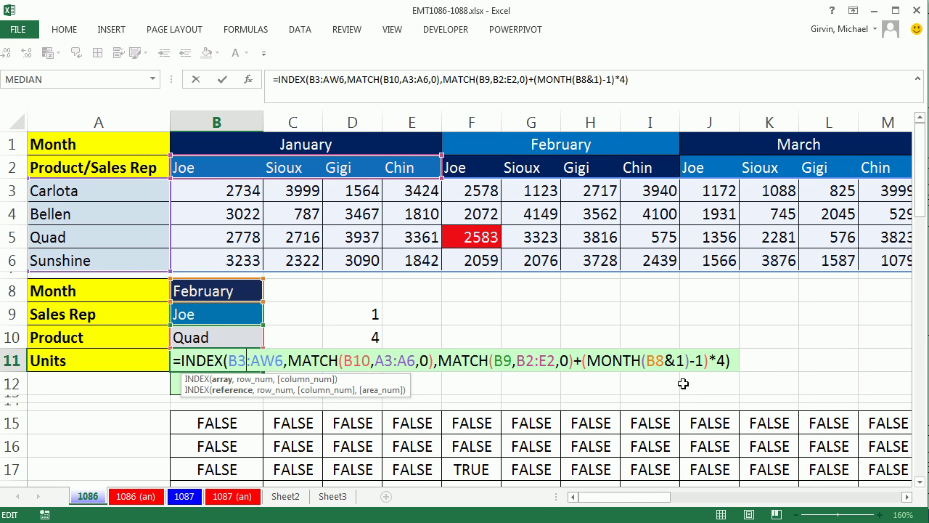
pyautogui.press('Escape')
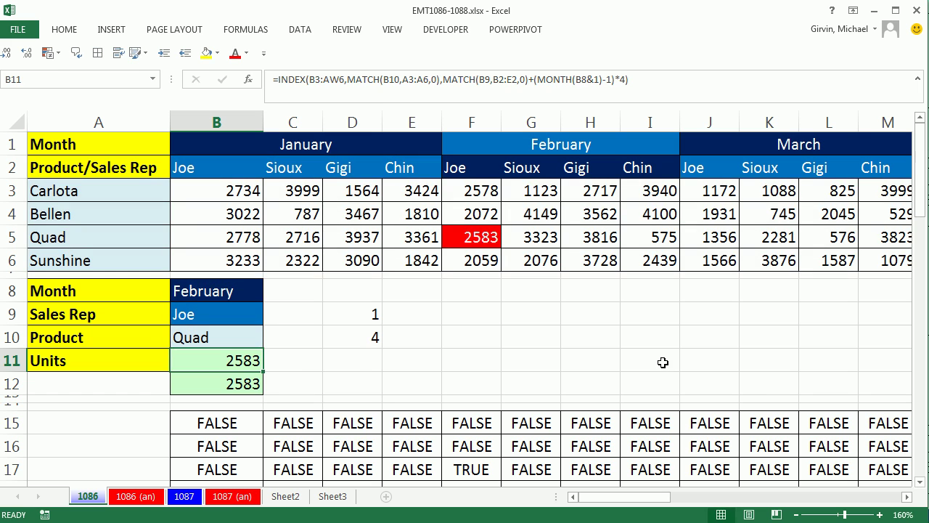